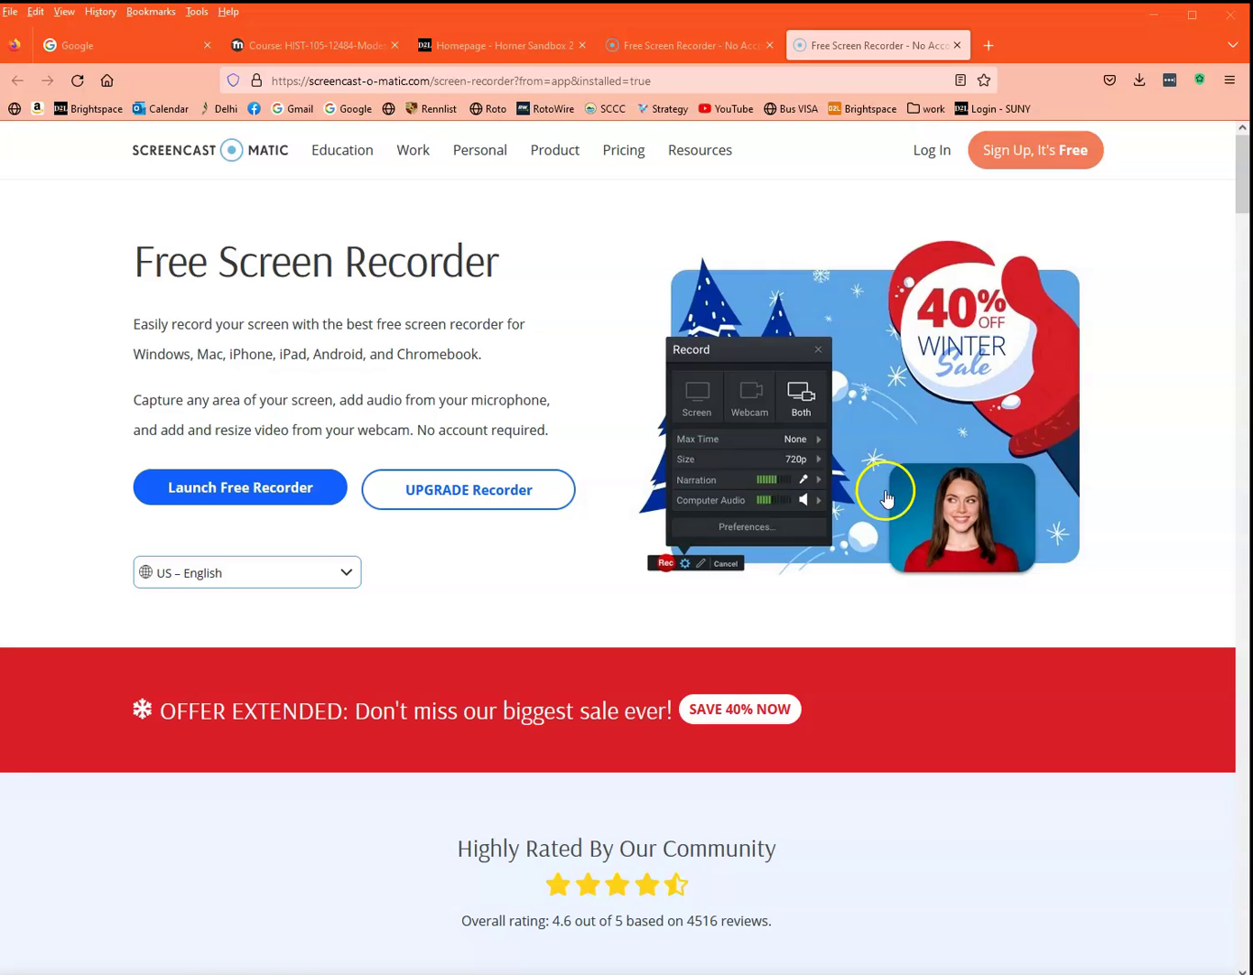
Step: Switch to the Moodle course tab for HIST-105-12484
click(379, 47)
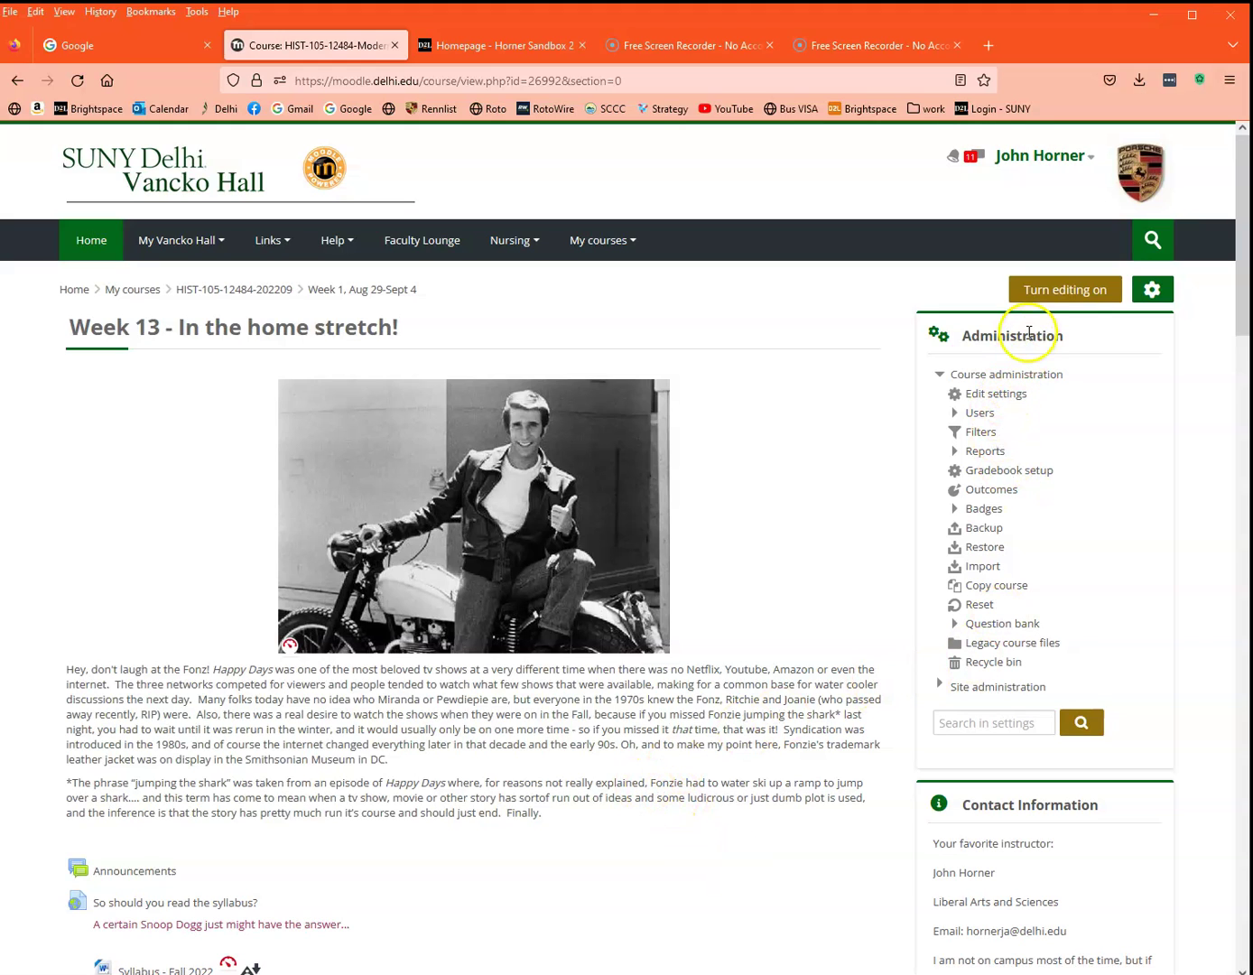
Step: Start a Backup of HIST-105 and review the initial backup settings checklist
click(984, 530)
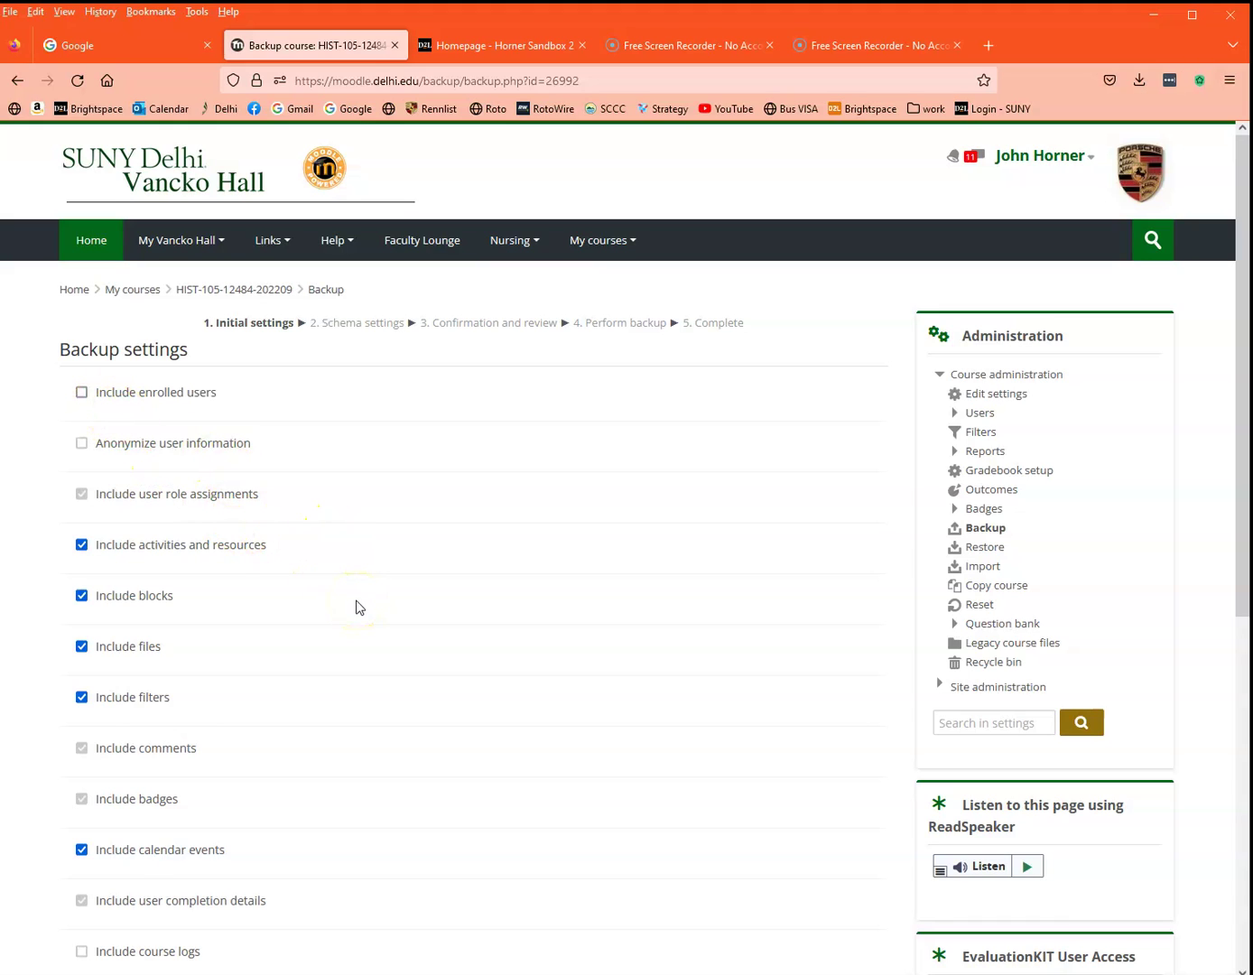
scroll(356, 607, down, 5)
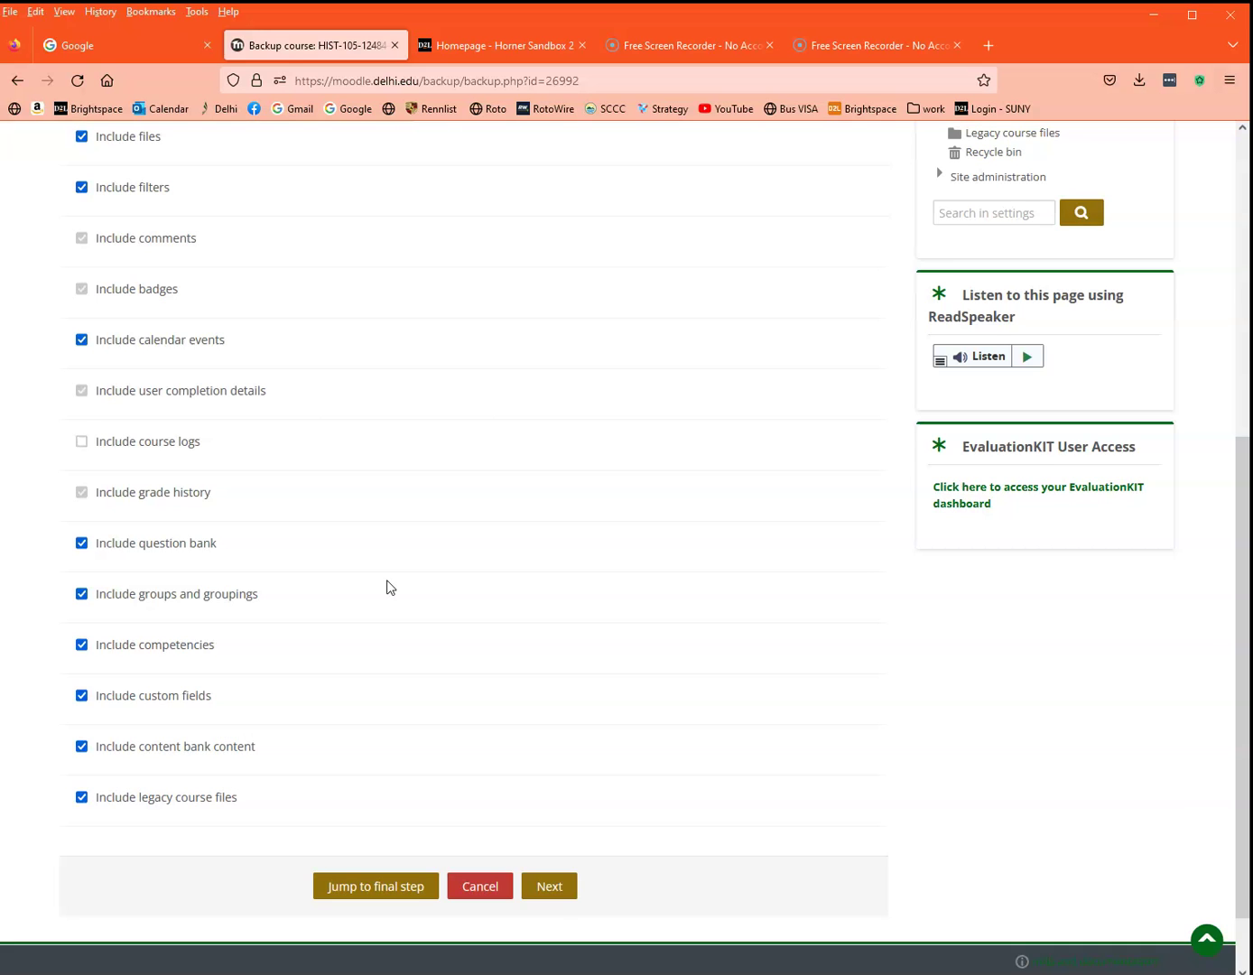
scroll(386, 587, up, 4)
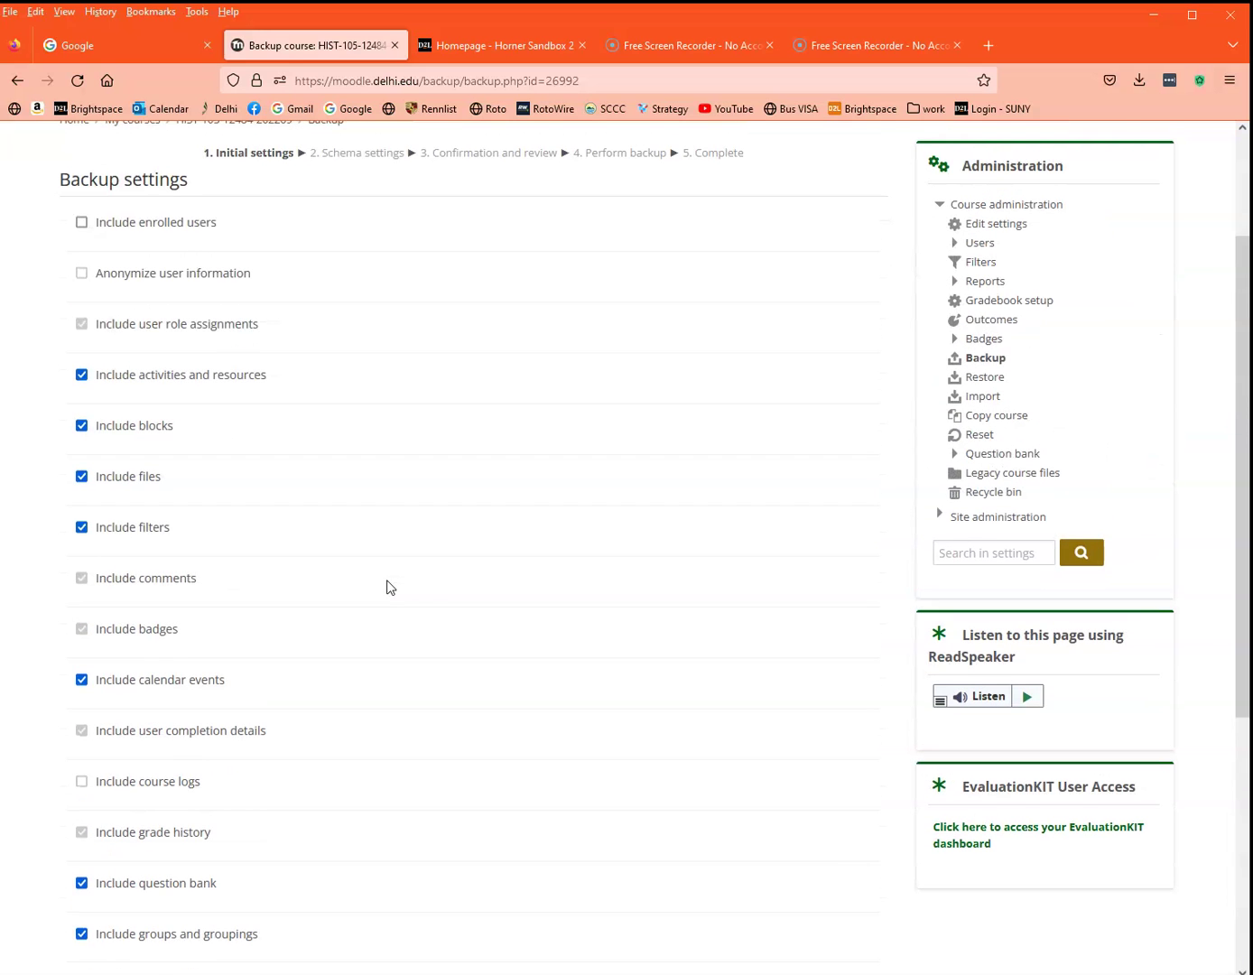
Step: Bring forward the Word notes listing Lessons, Labels, Choice Polls, Book, H5P, Wiki and Workshop
click(336, 587)
click(4, 596)
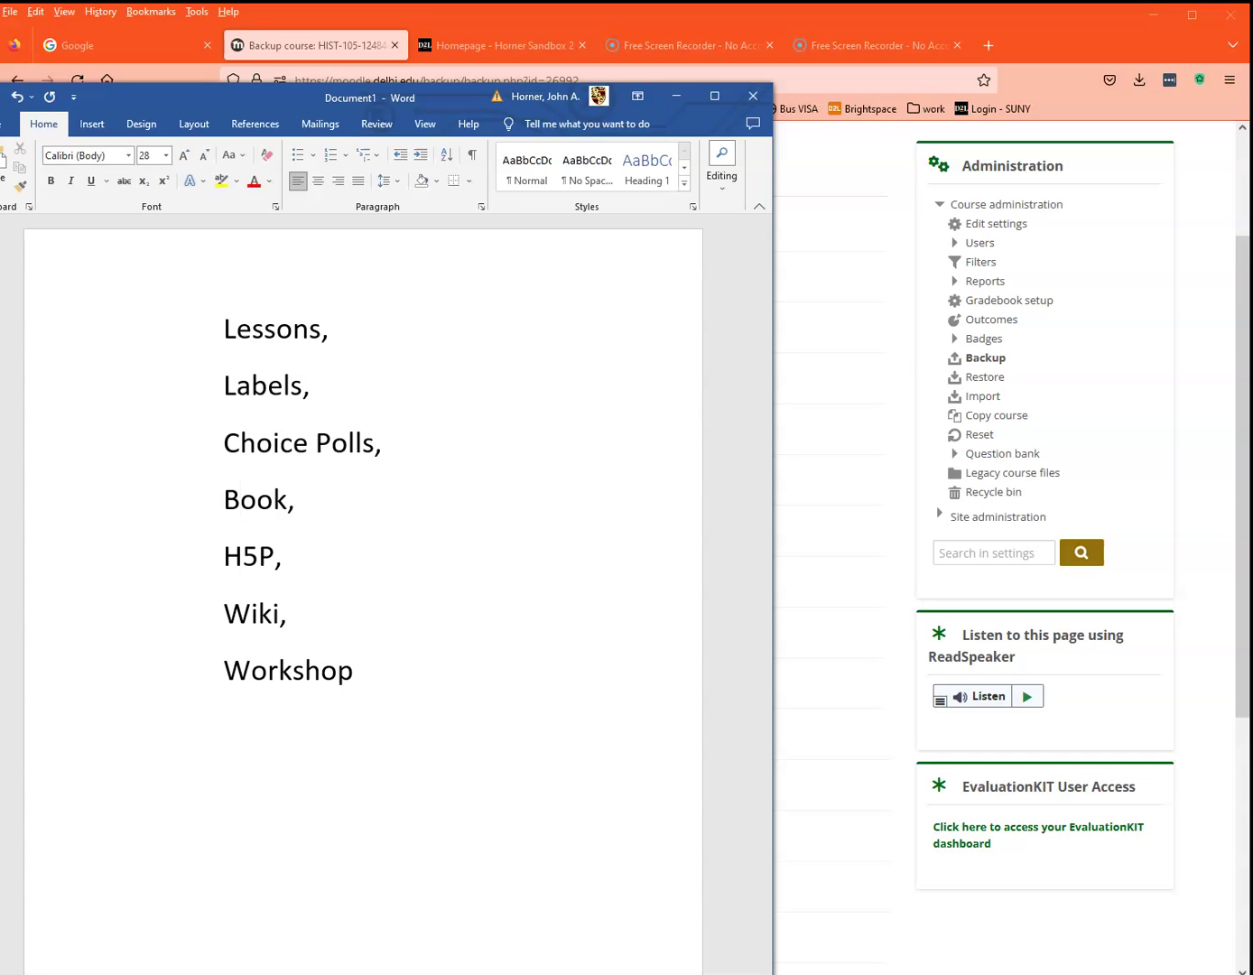
Step: Back in Firefox, advance the Moodle backup wizard to the schema settings step
click(813, 534)
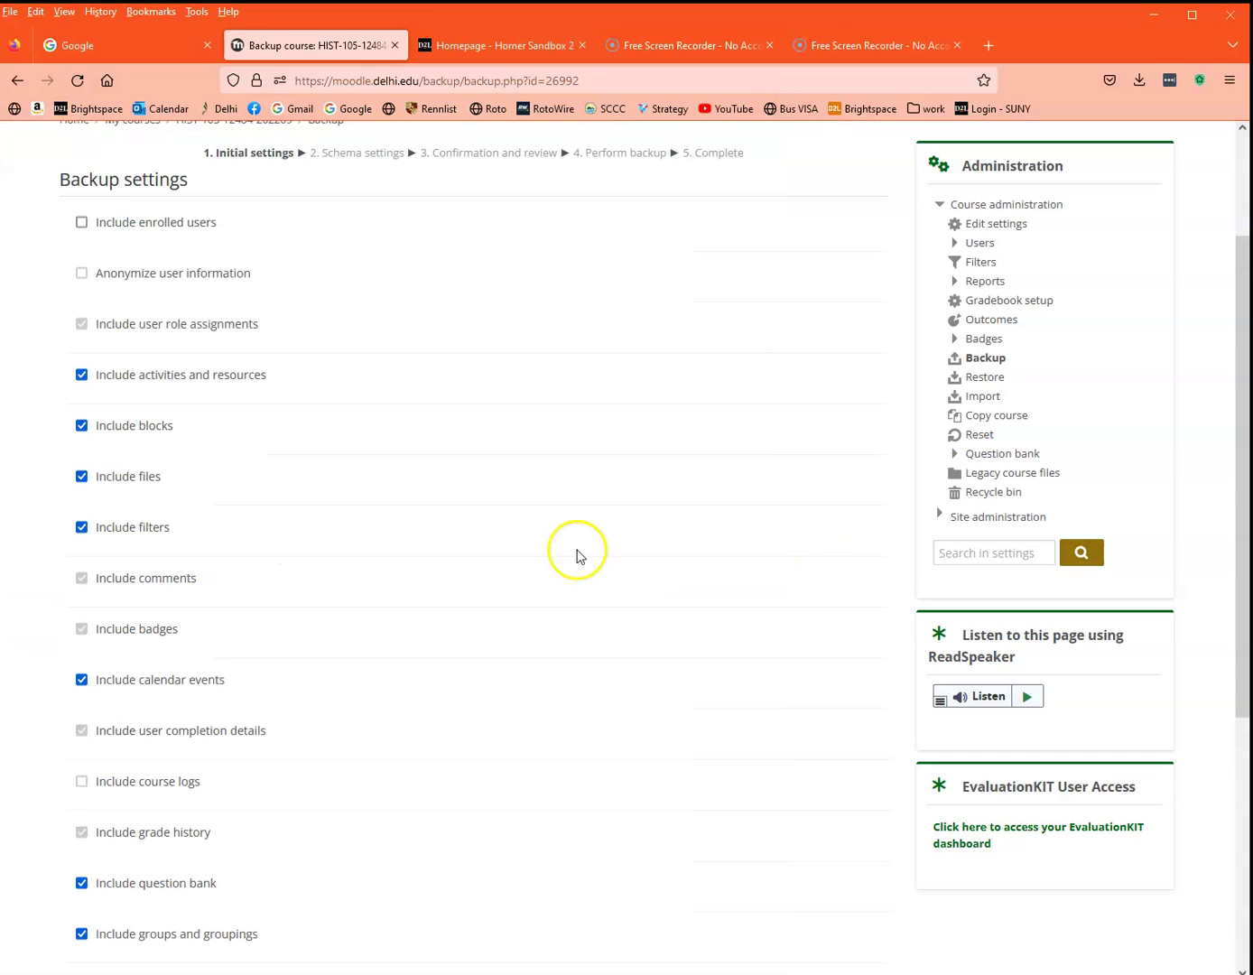
scroll(340, 649, down, 5)
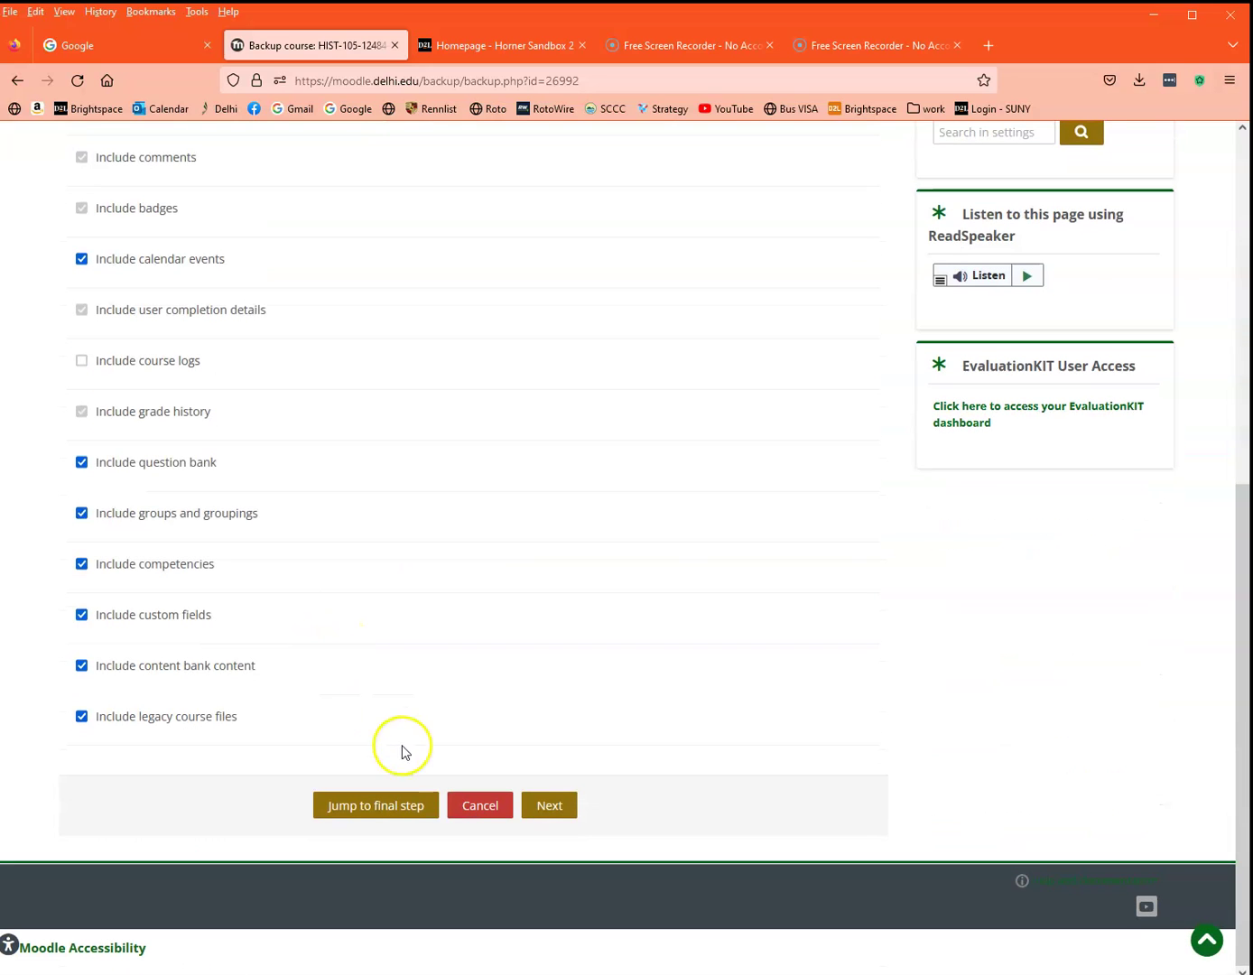
click(553, 809)
Step: Exclude Syllabus - Fall 2022 and Course Information, then continue to Confirmation and review
scroll(415, 599, down, 3)
scroll(325, 505, down, 2)
scroll(348, 533, up, 4)
scroll(430, 585, down, 2)
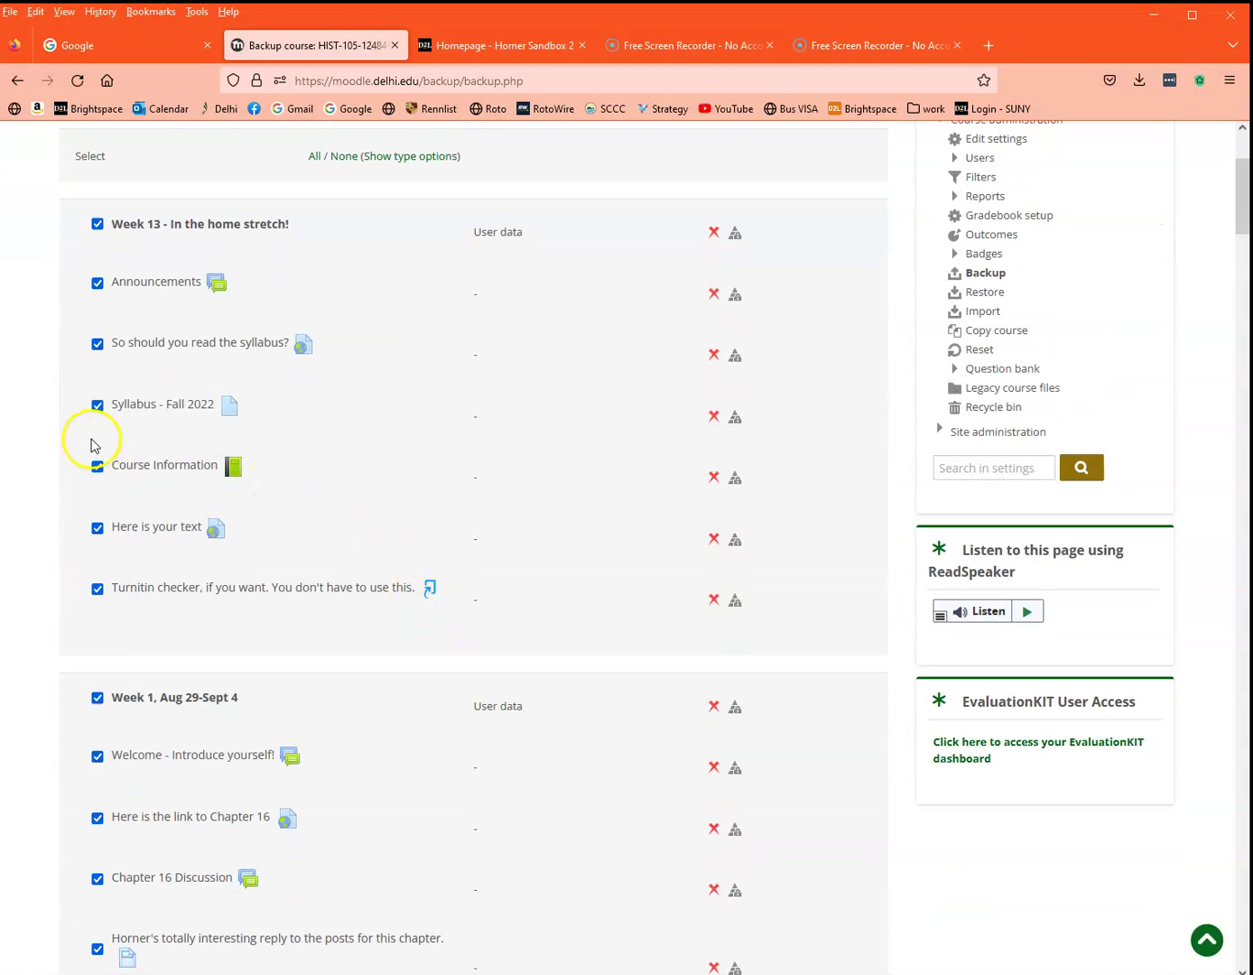
click(98, 405)
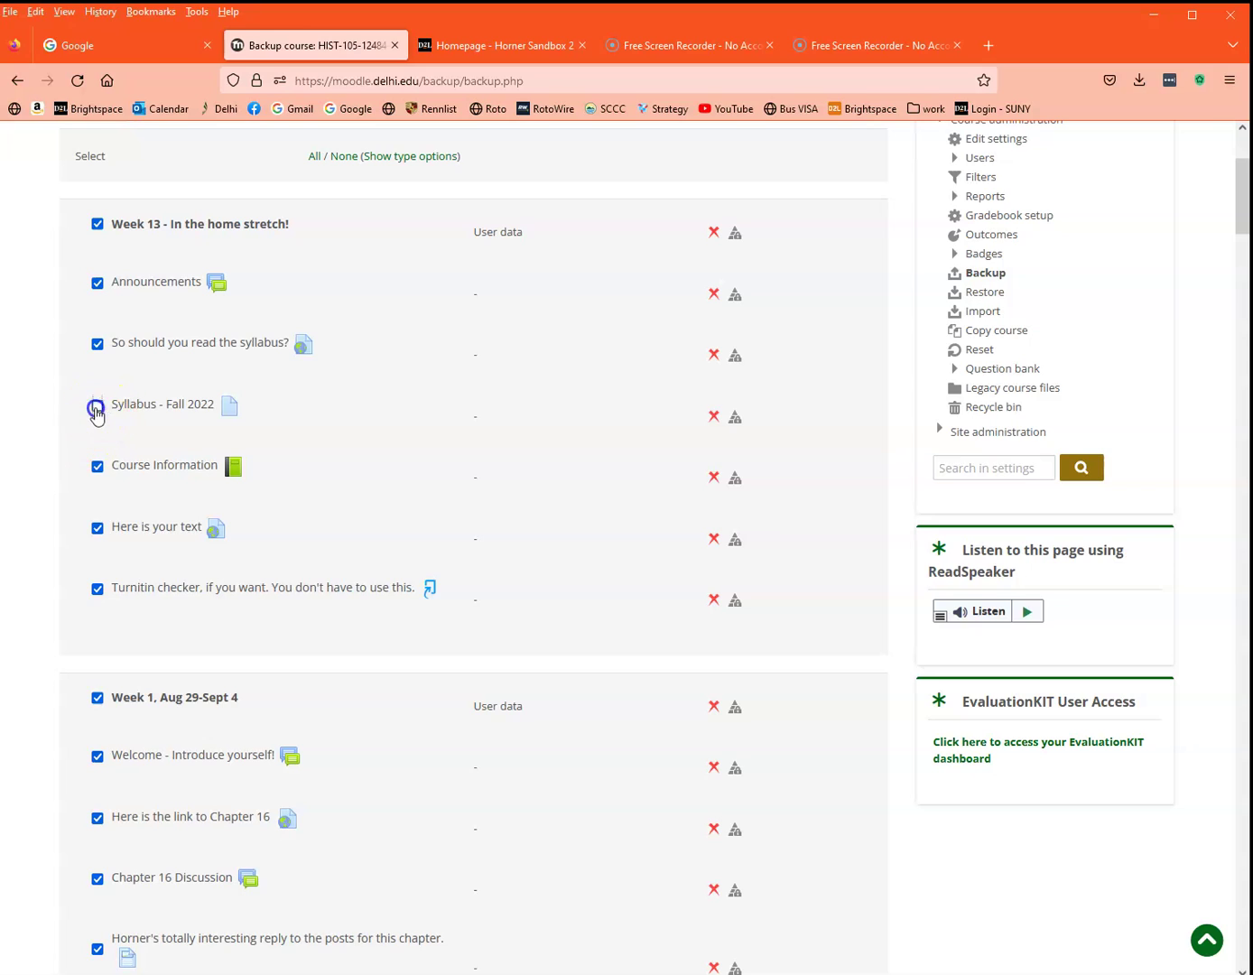
click(99, 468)
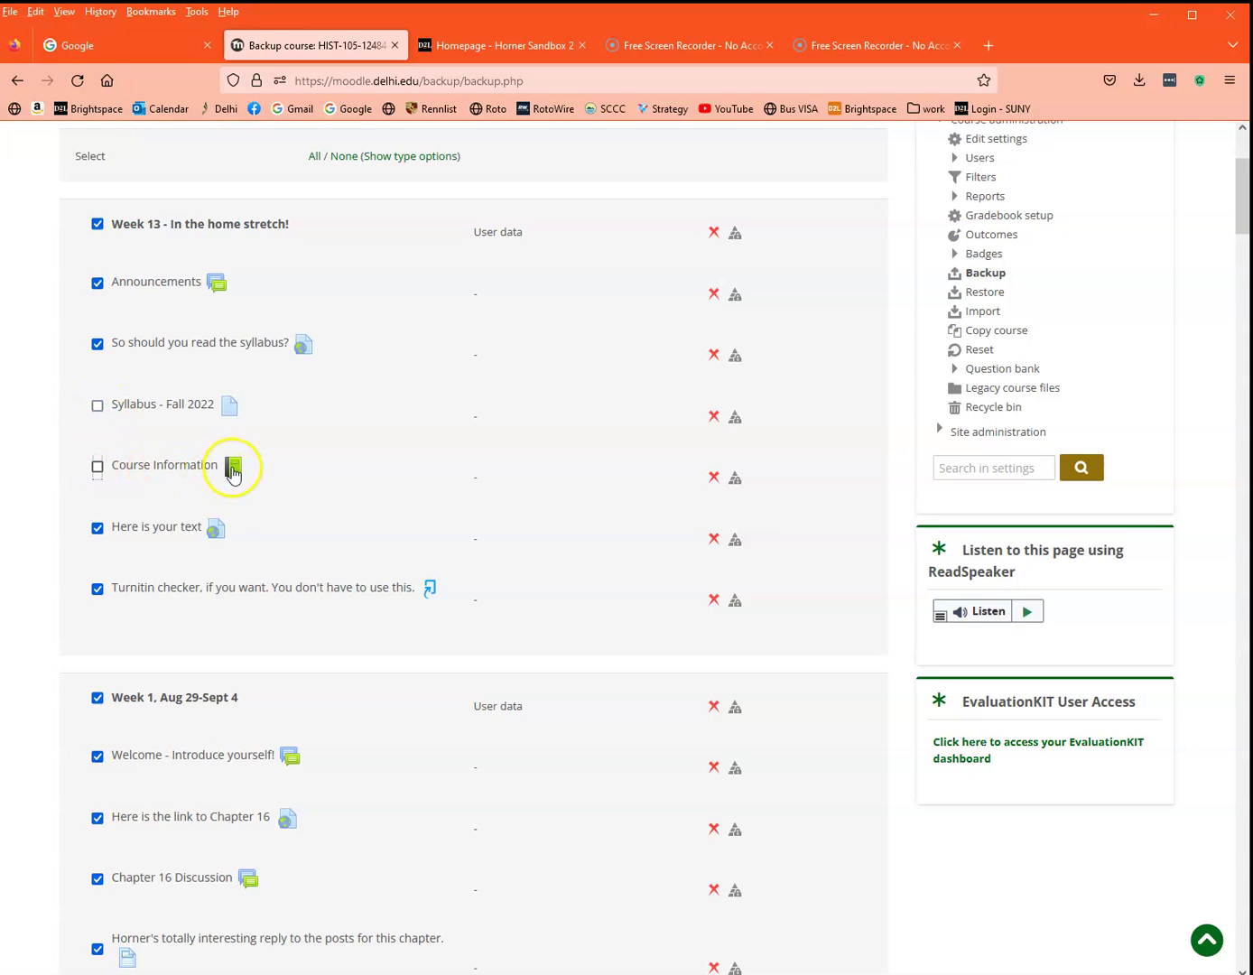
scroll(512, 741, down, 15)
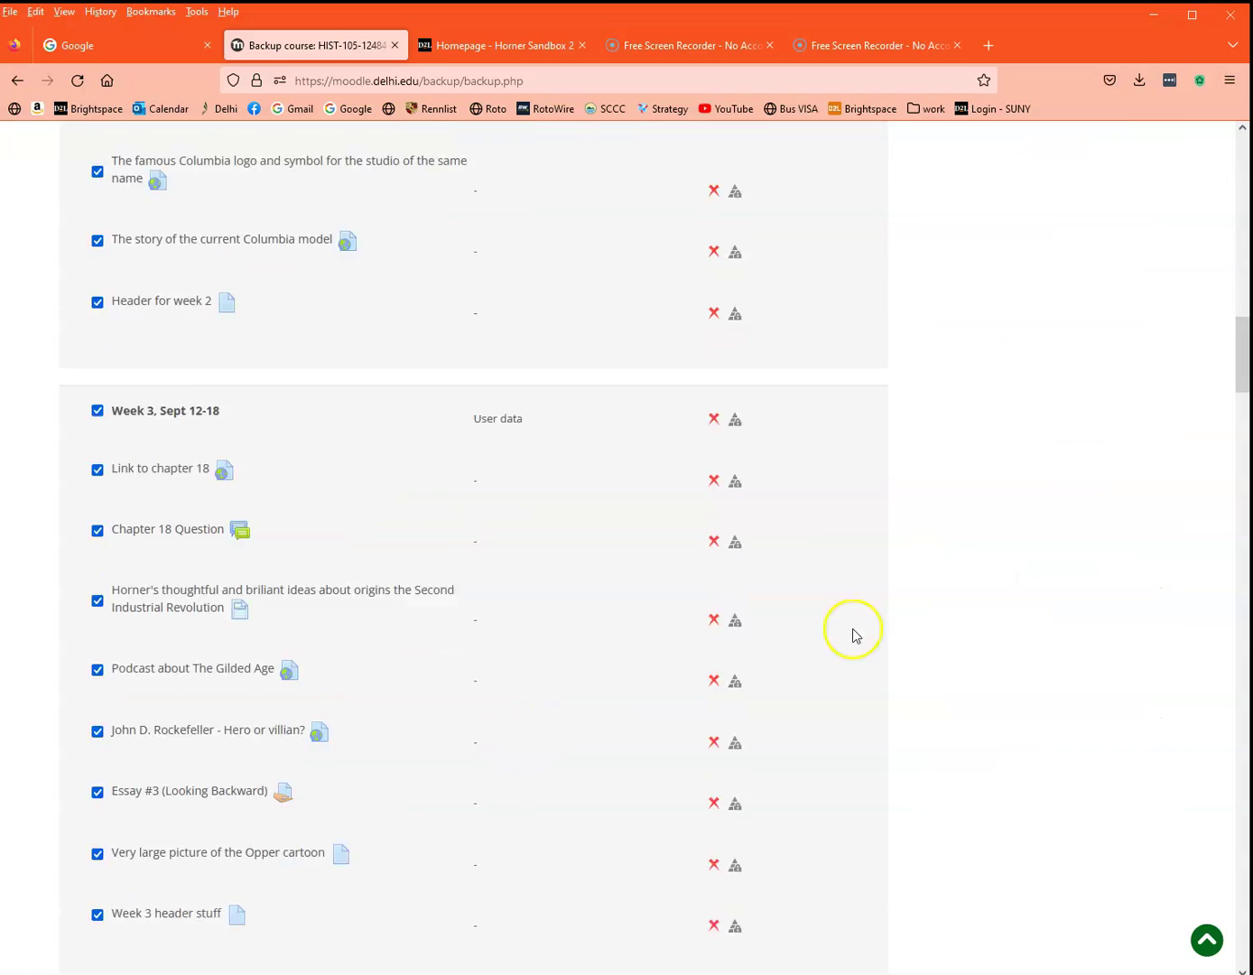
drag(1234, 388, 1234, 950)
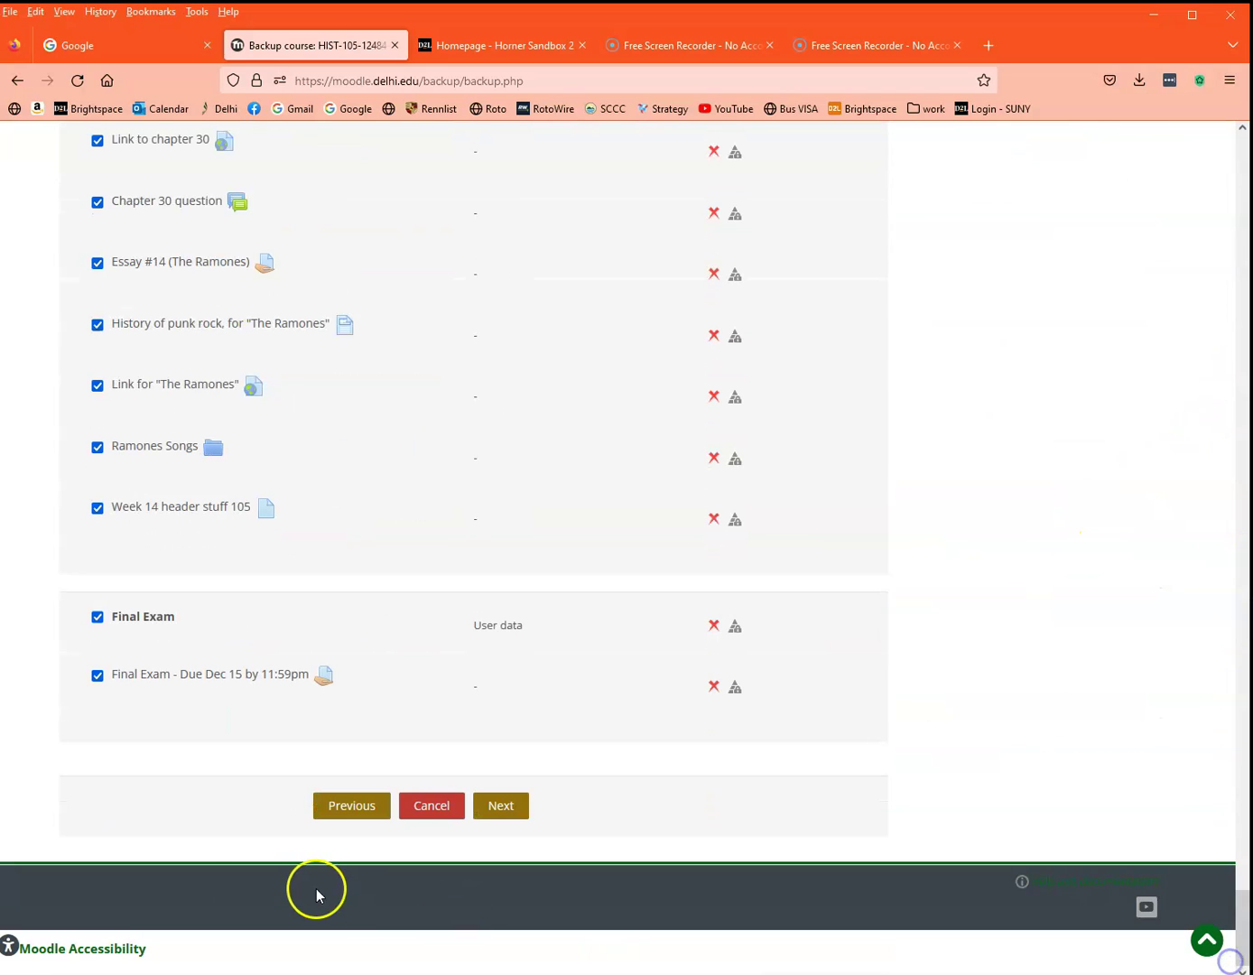
click(494, 806)
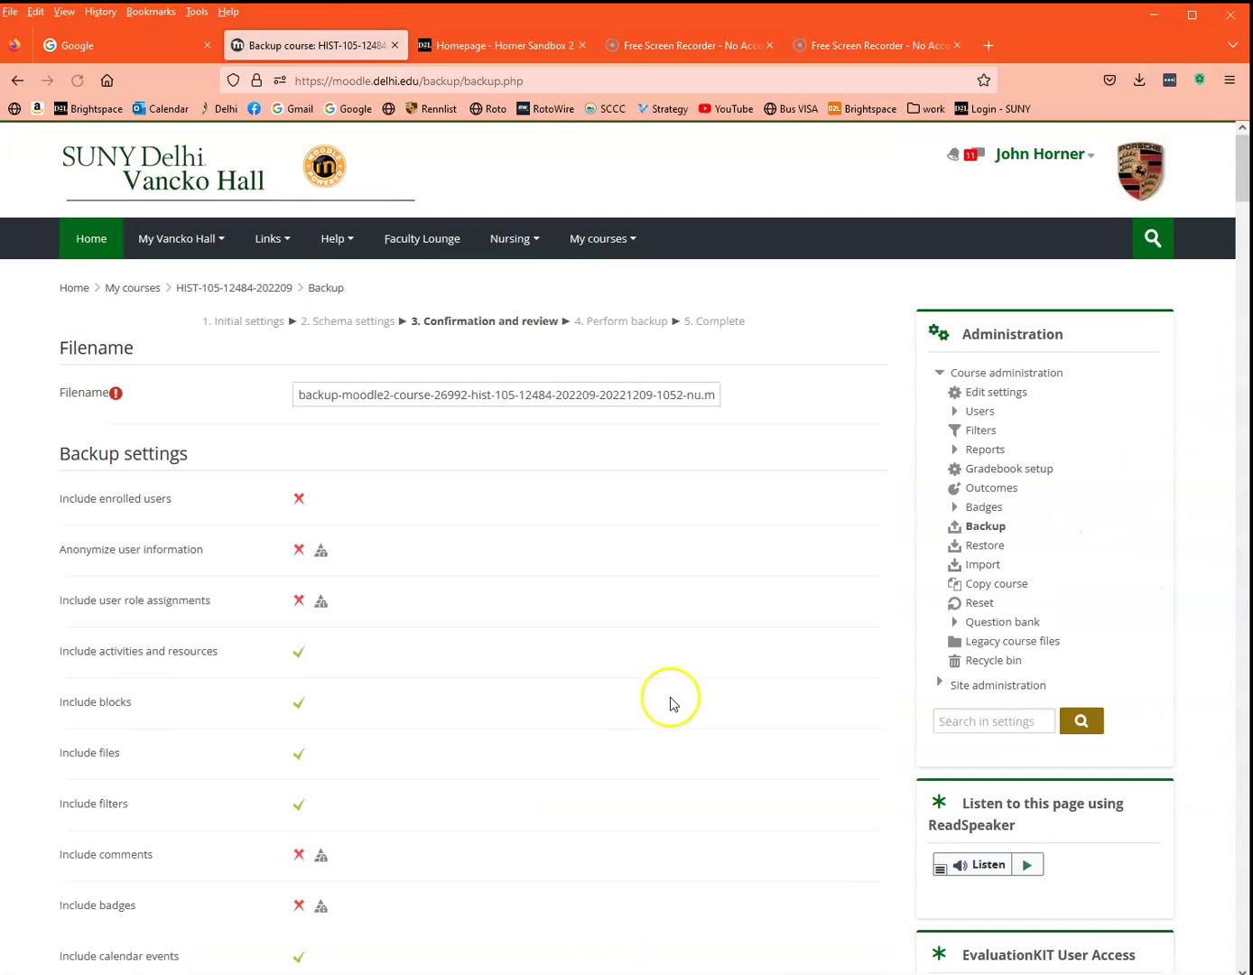
Step: Perform the HIST-105 backup from the bottom of the review page until it reaches 100%
scroll(703, 682, down, 10)
drag(1238, 313, 1241, 947)
click(544, 785)
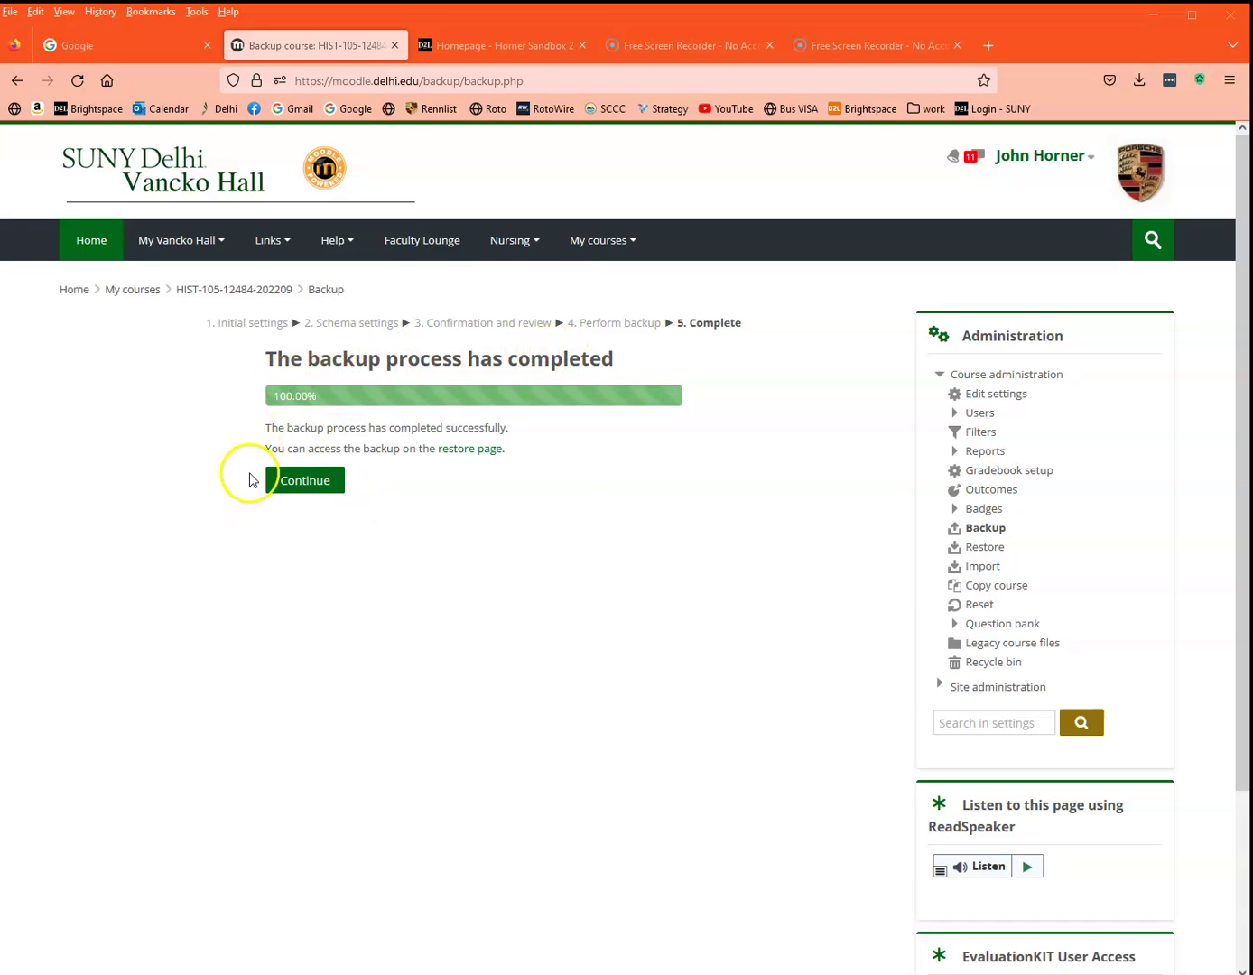
Step: Download the 110.9MB backup from December 9, 2022 10:52 AM from the course backup area
click(295, 480)
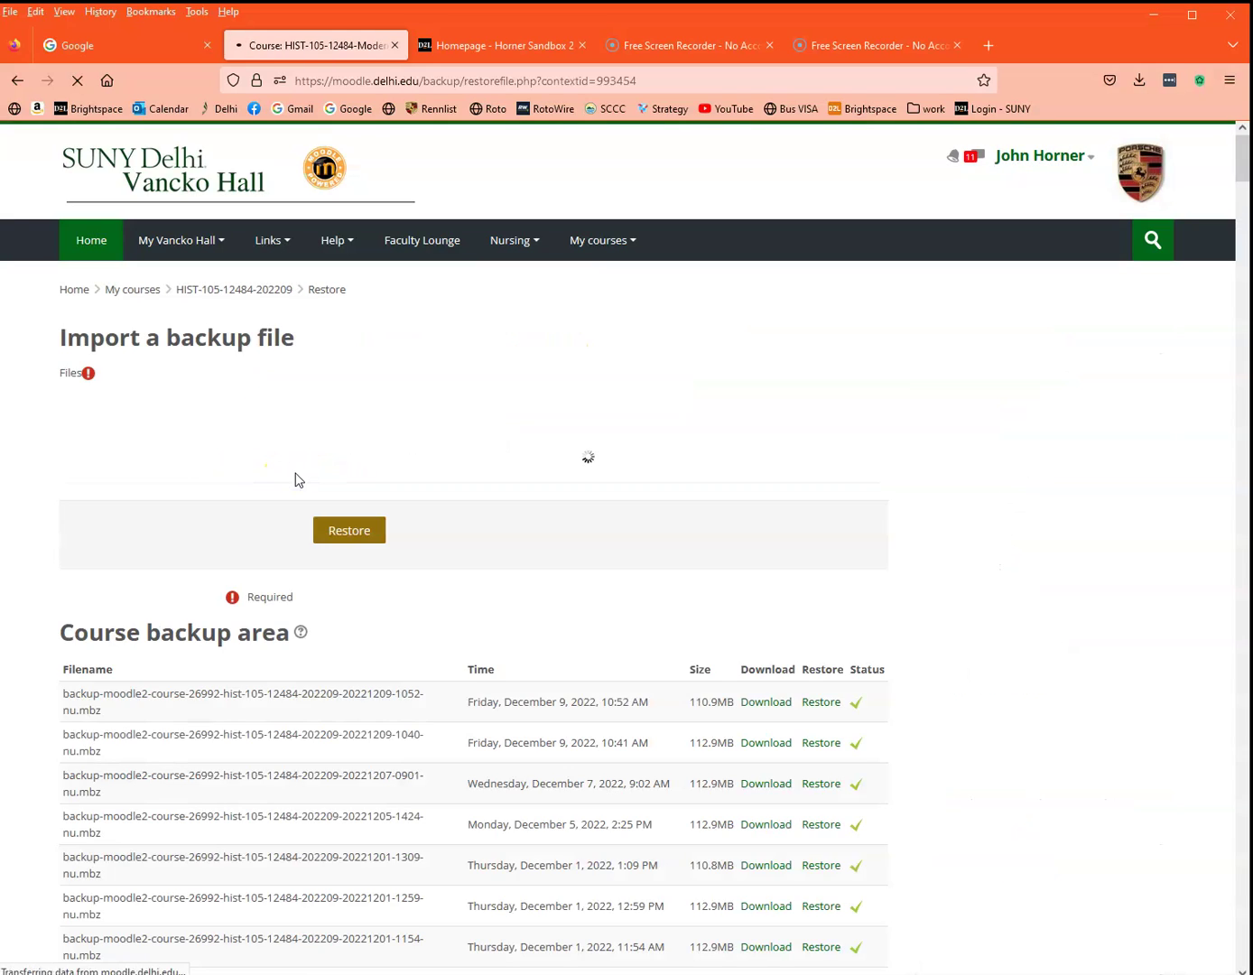
scroll(903, 524, down, 2)
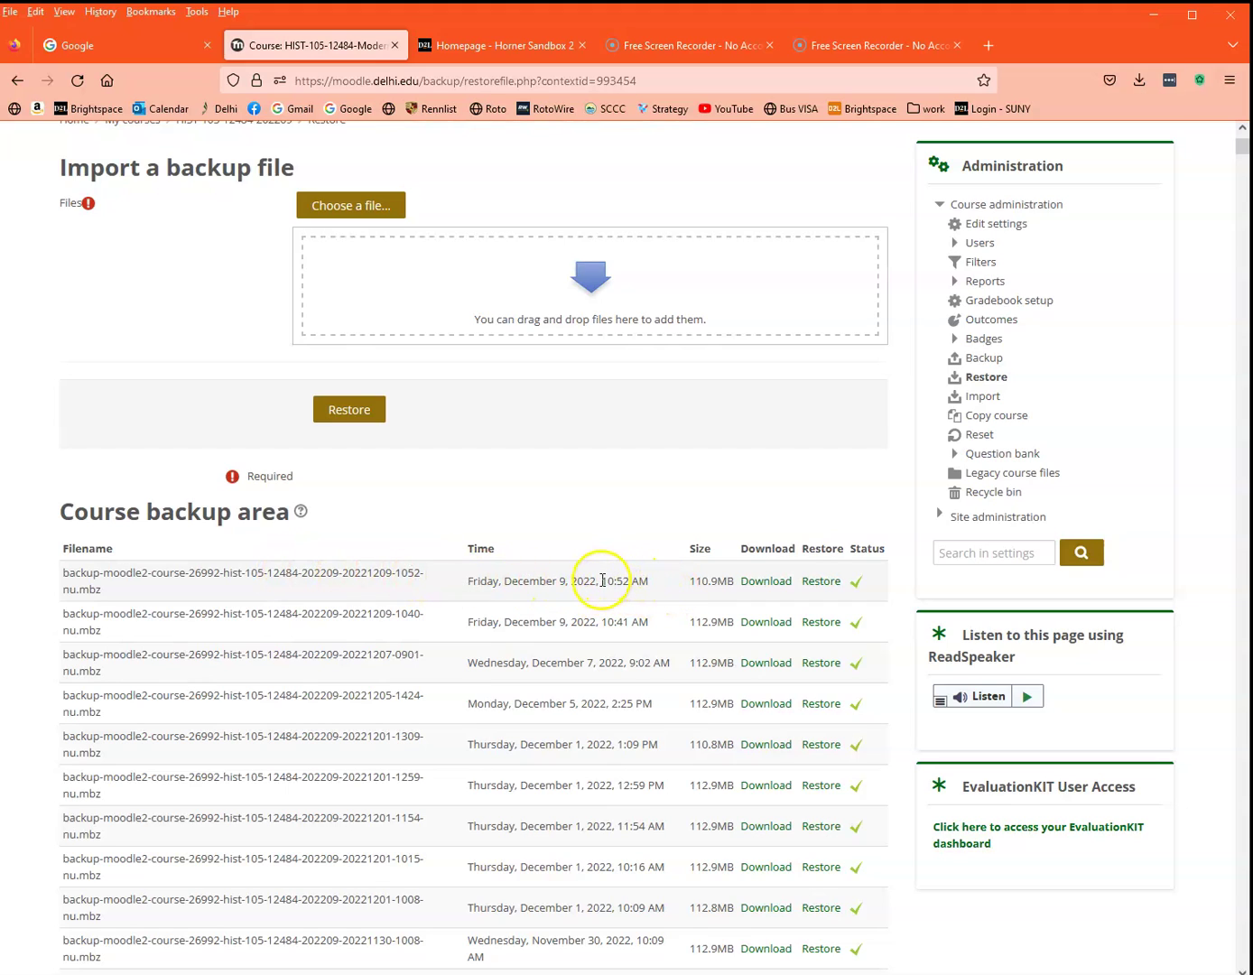
click(757, 583)
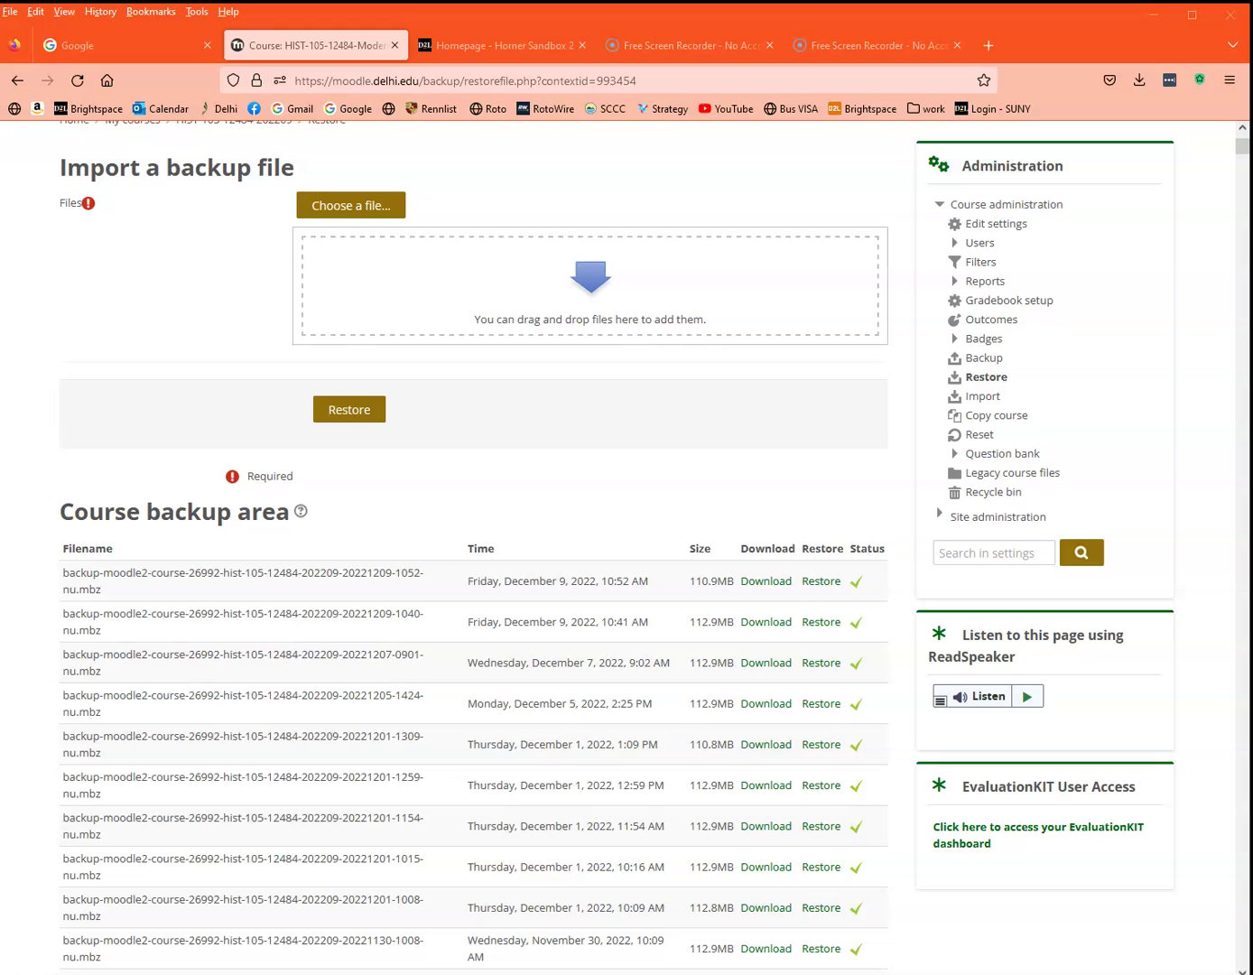
Step: Locate the 115,648 KB .mbz backup in Downloads, then return to the Brightspace sandbox tab
key(super+e)
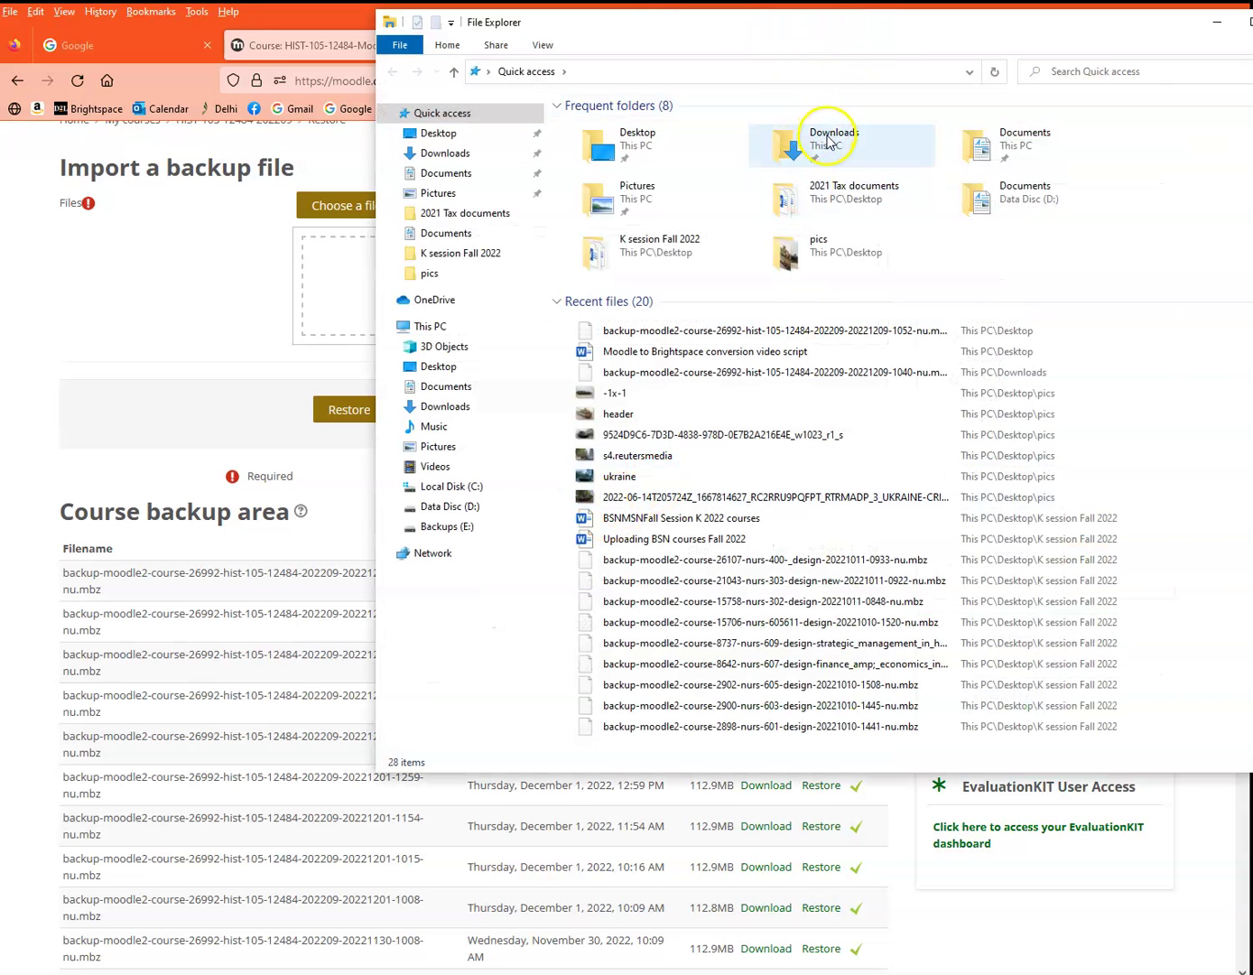
click(822, 138)
double_click(821, 138)
click(693, 151)
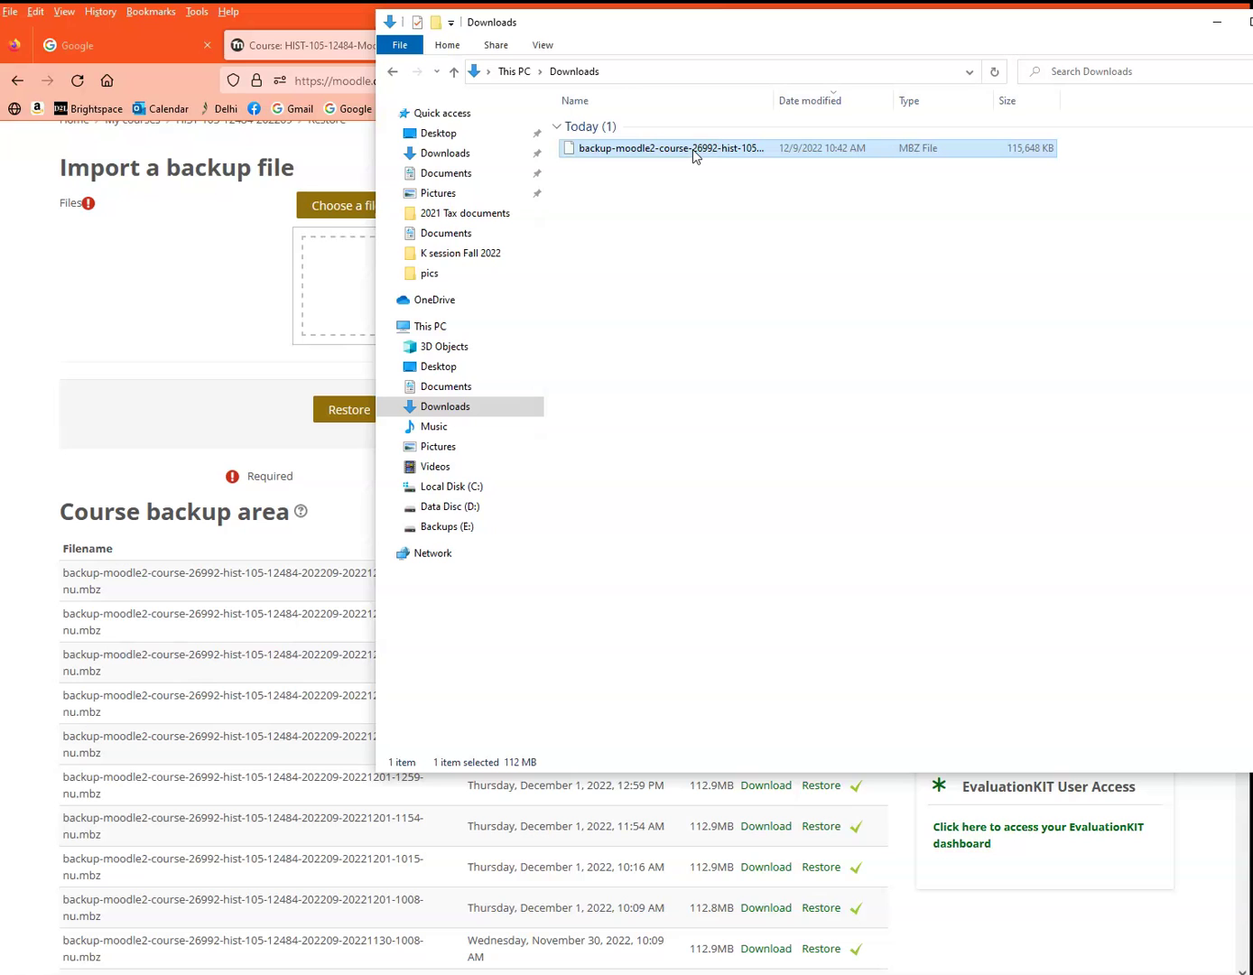
click(226, 247)
click(500, 51)
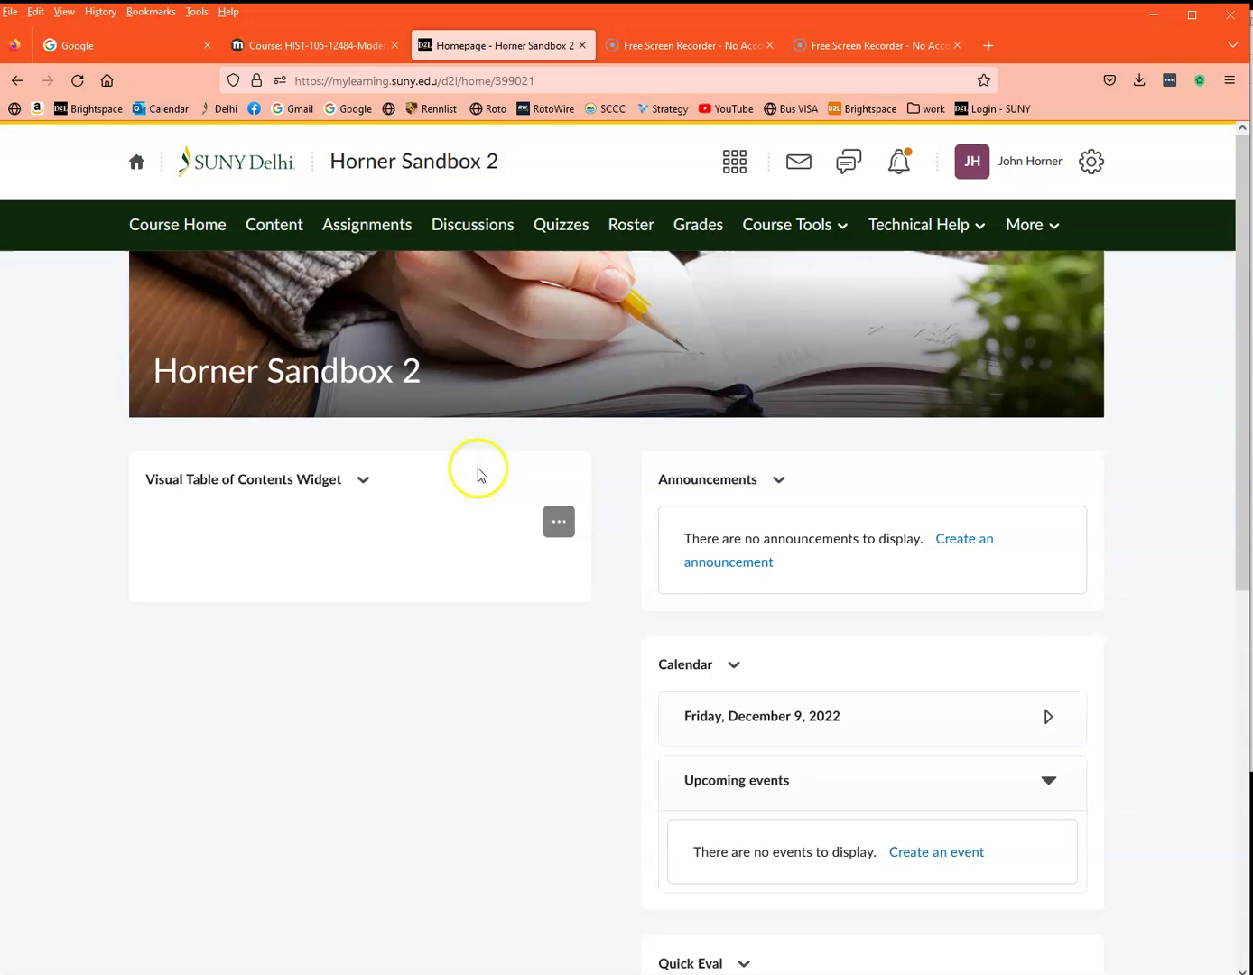
Step: From Course Admin's Import/Export/Copy Components, start Import Components to get the course package upload
click(804, 234)
click(786, 281)
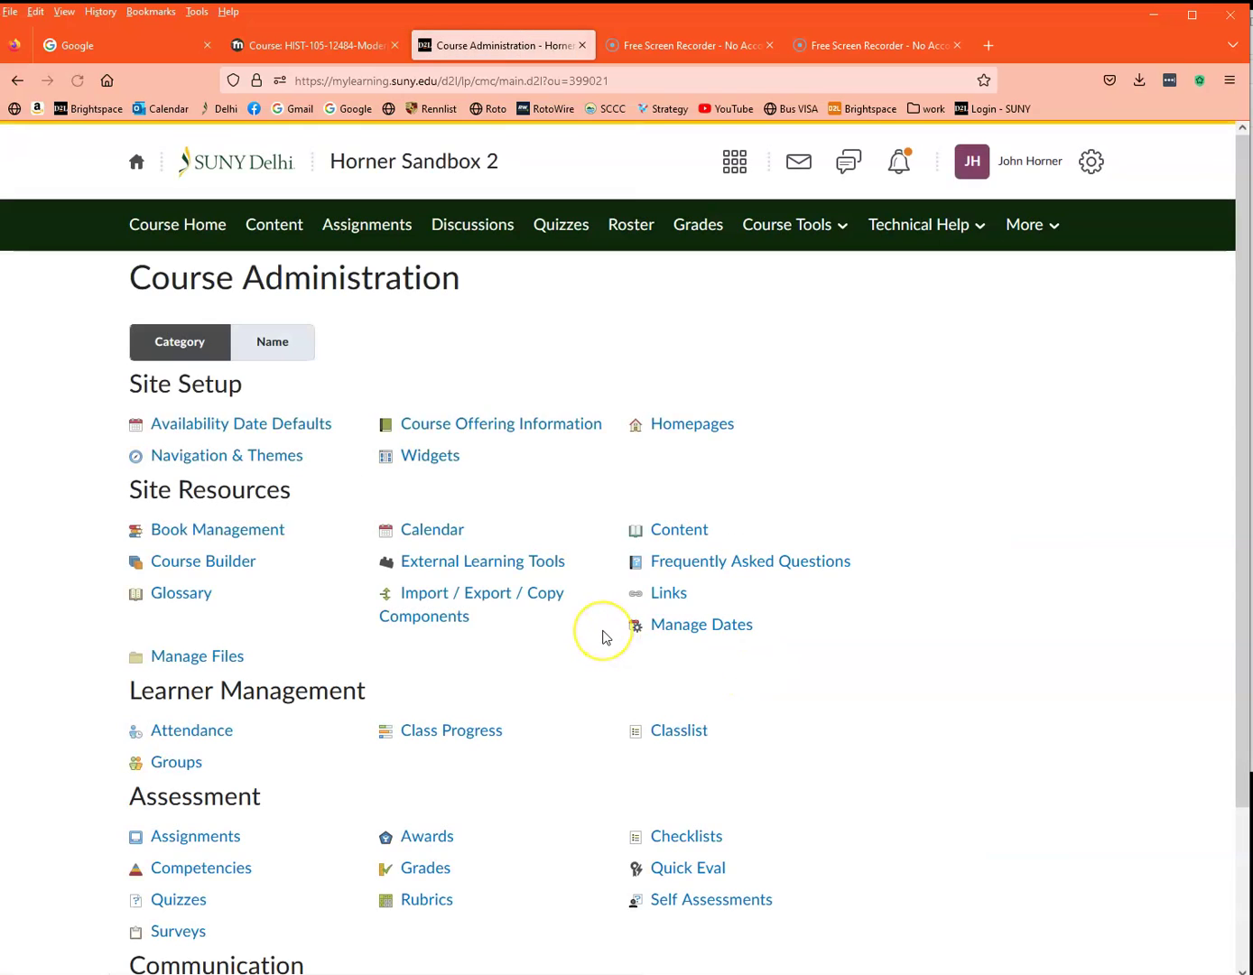
scroll(603, 639, down, 2)
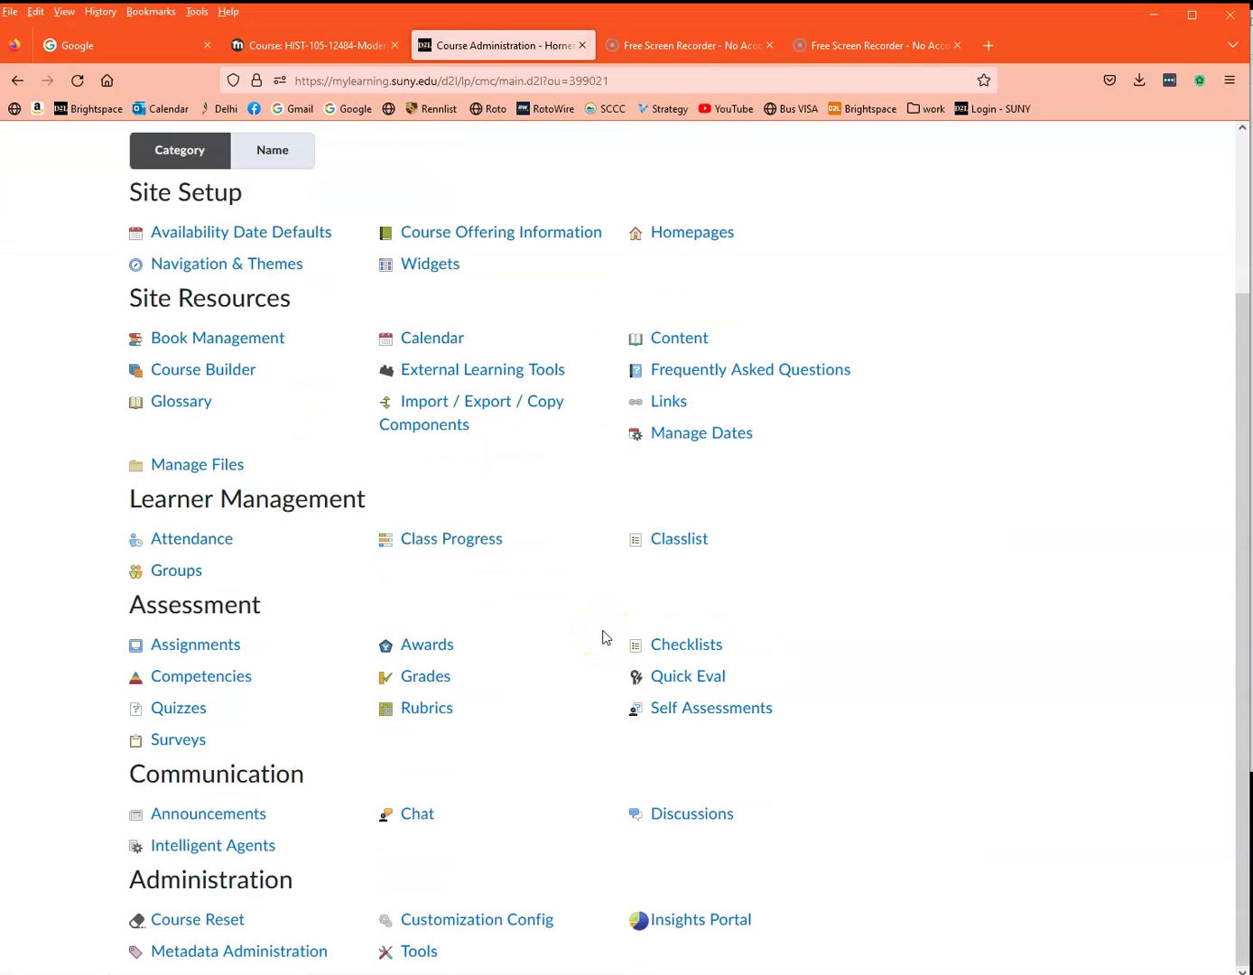
click(444, 408)
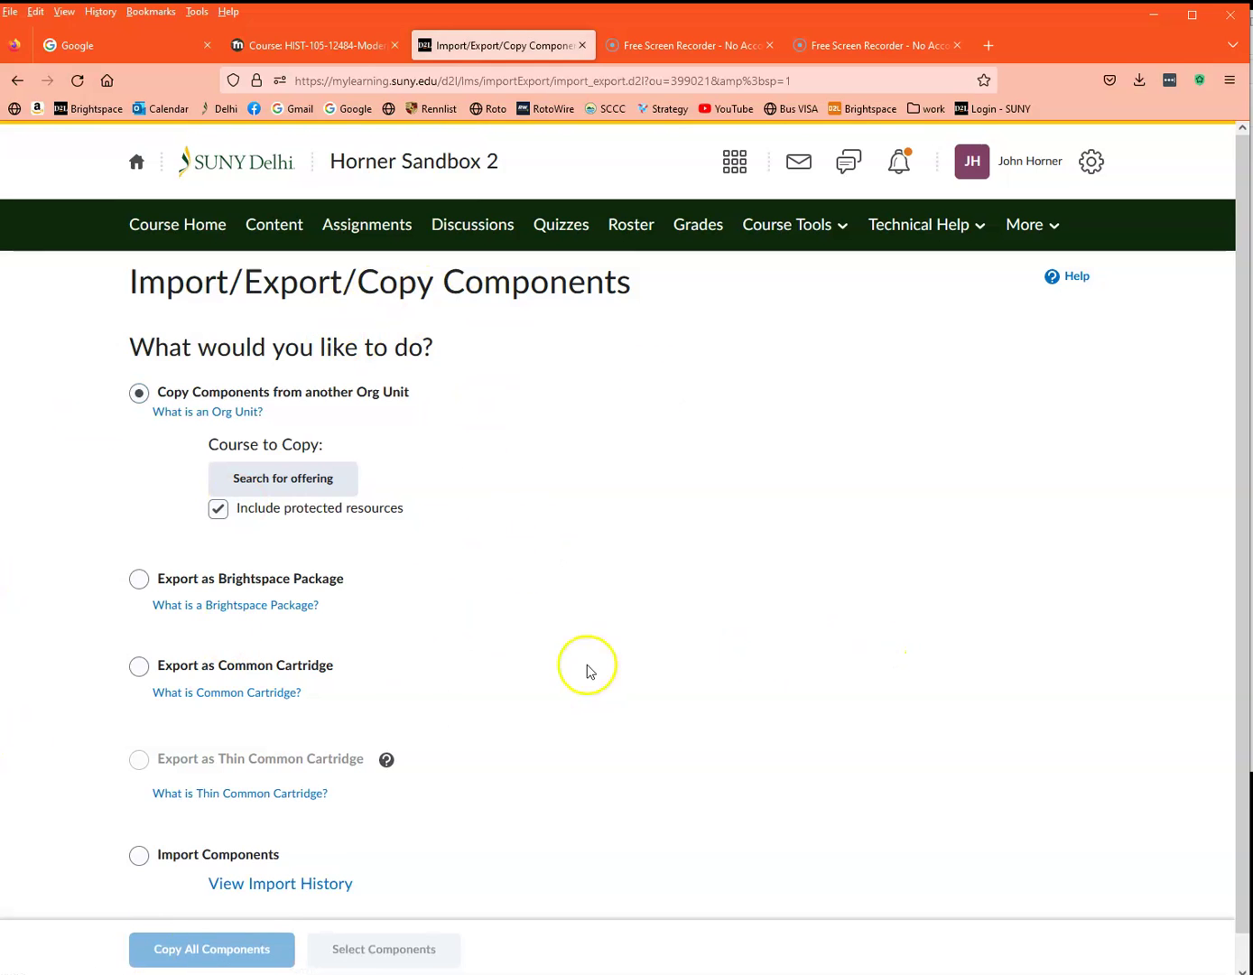
scroll(532, 667, down, 1)
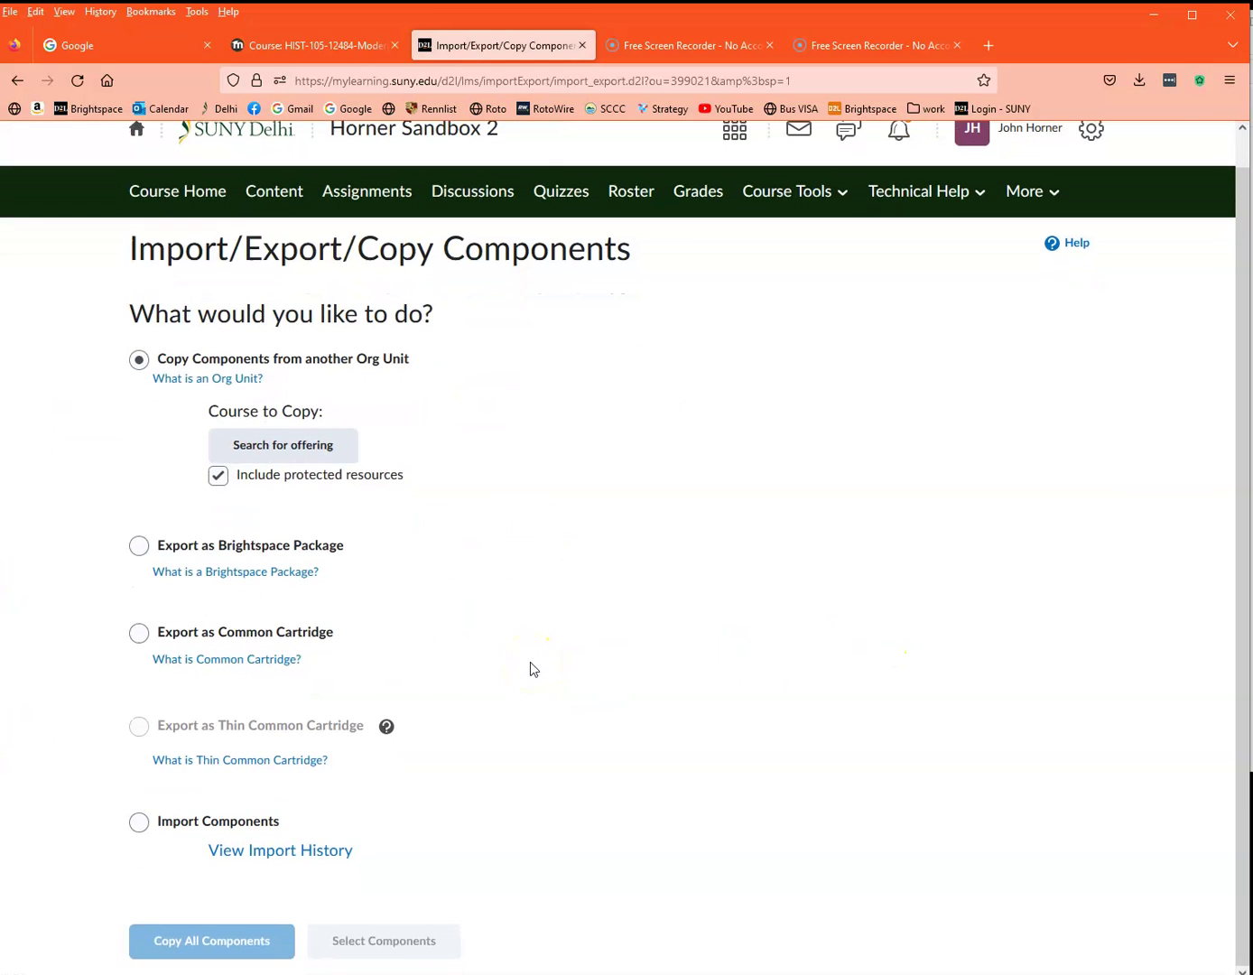
click(138, 822)
click(167, 939)
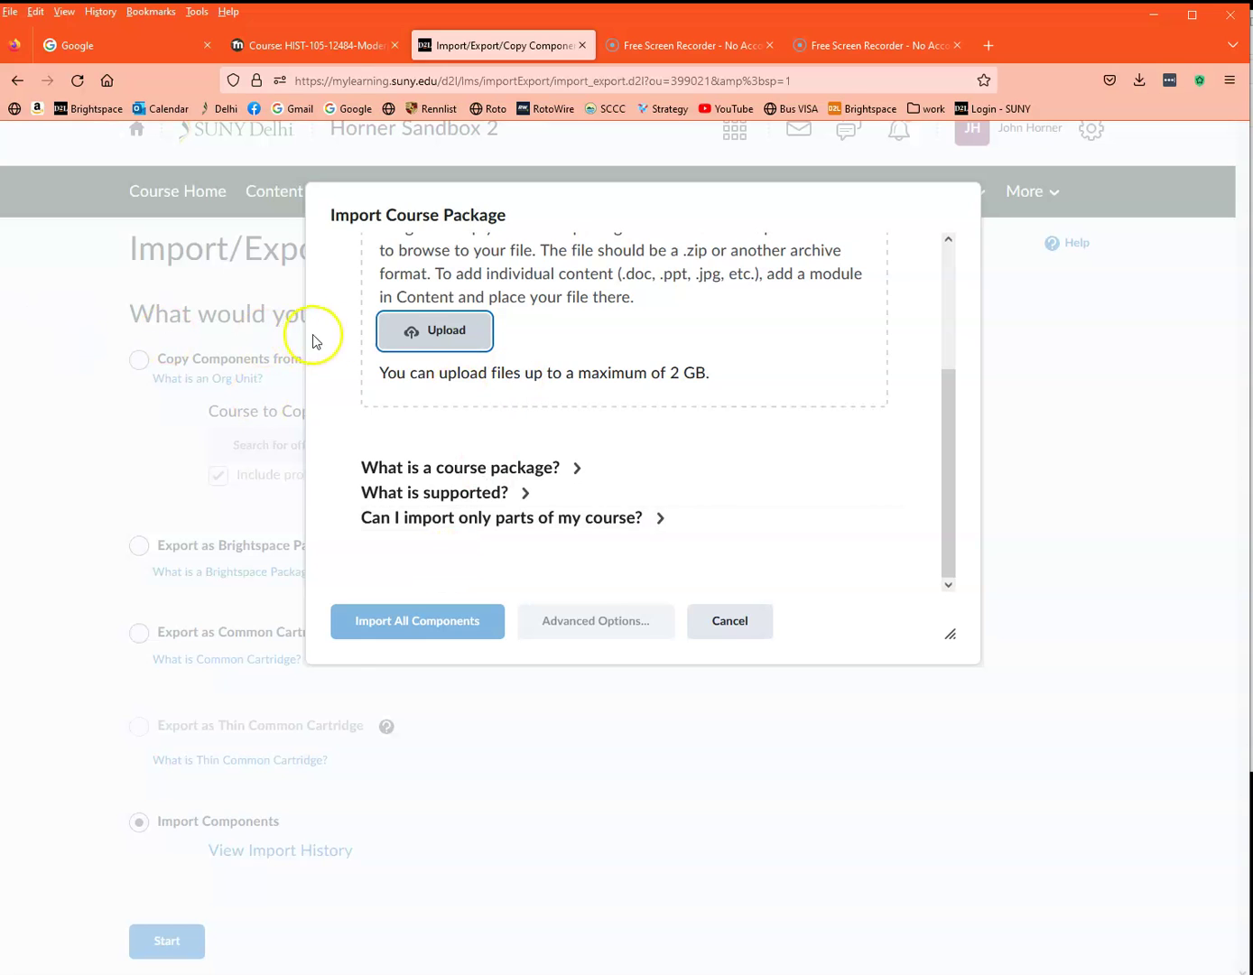
Step: Upload the backup-moodle2 .mbz file from Downloads as the course package
click(451, 331)
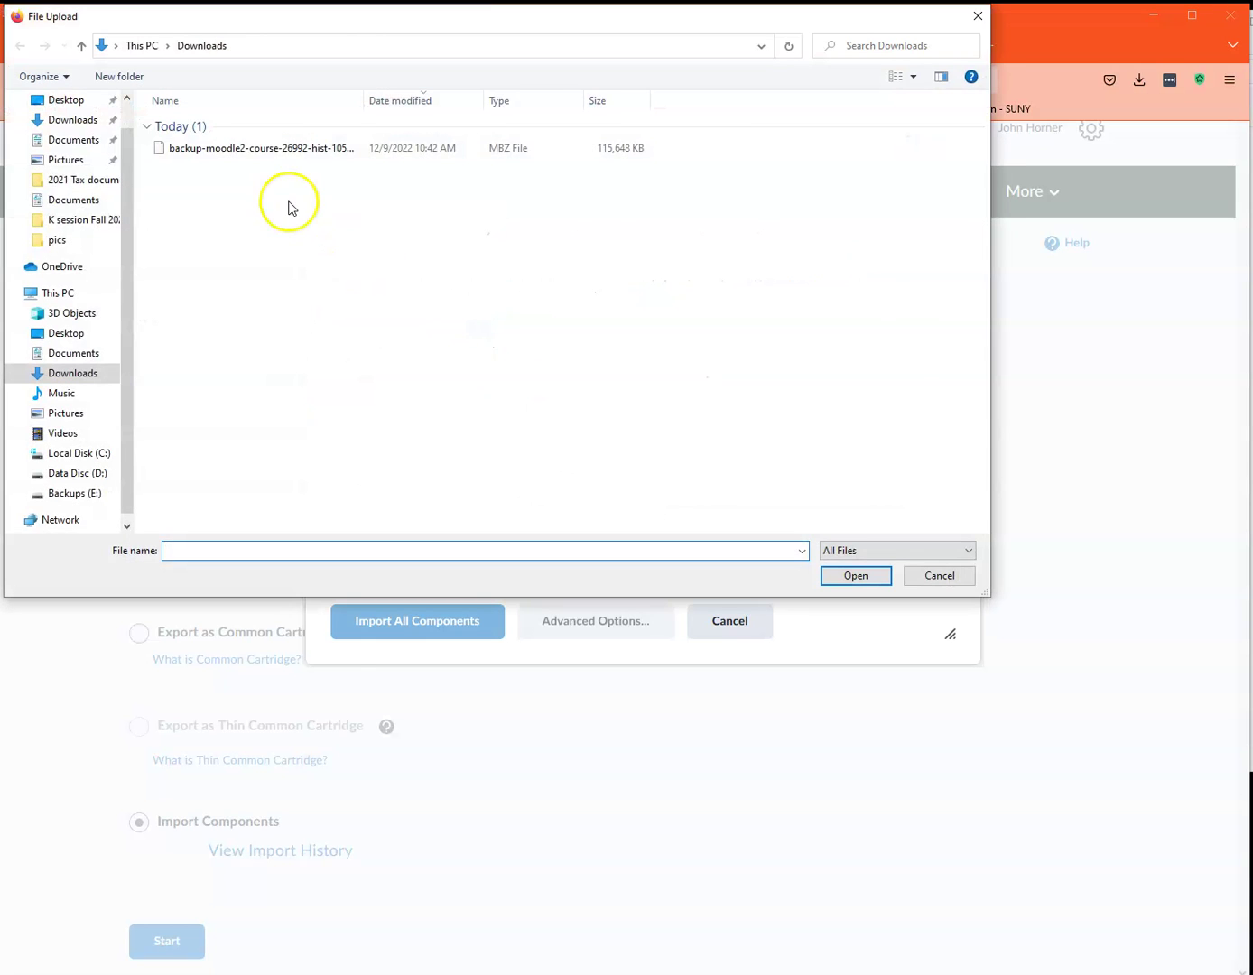
click(289, 147)
click(858, 575)
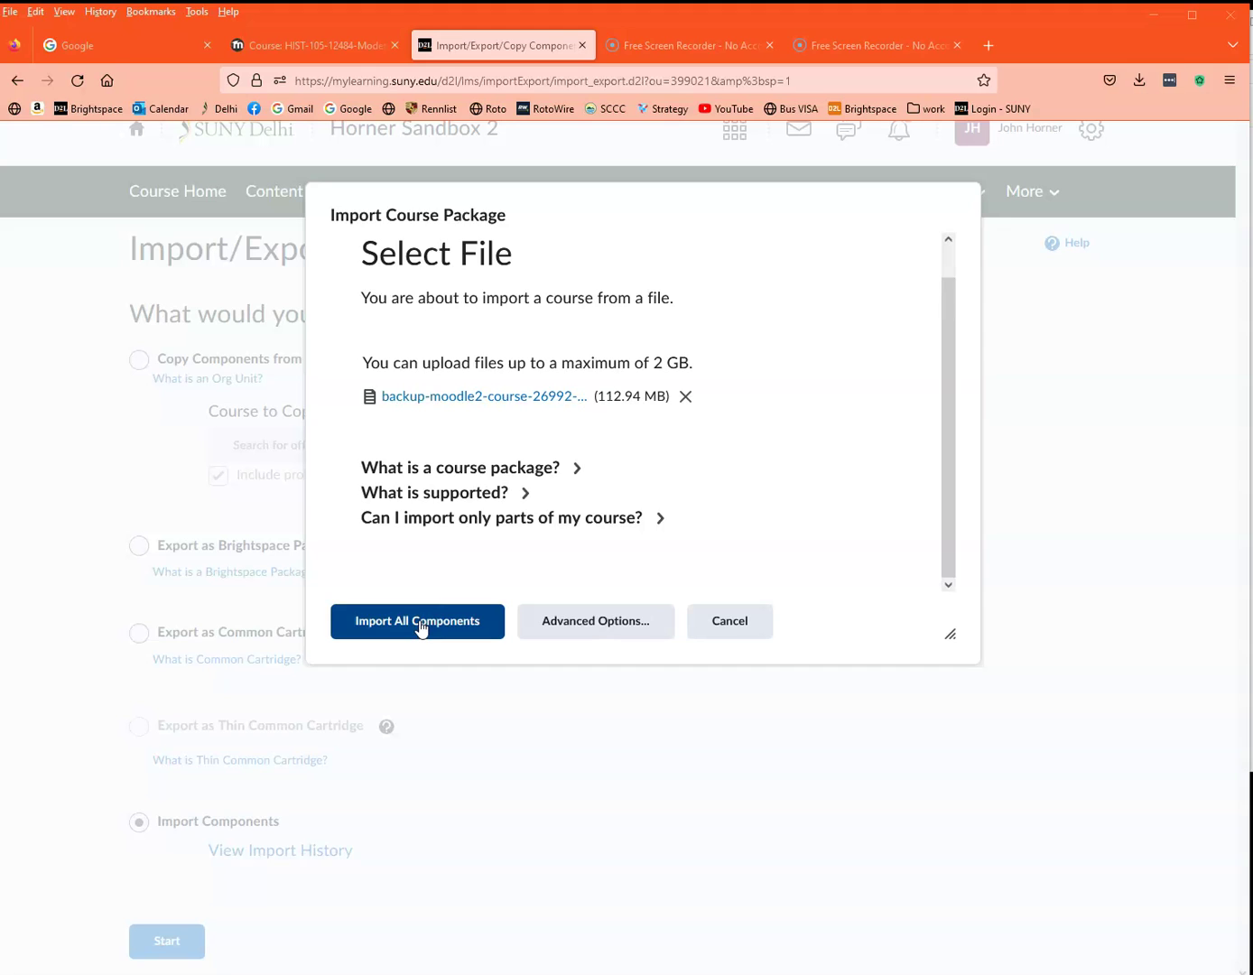
Step: In Advanced Options, select all components except Rubrics and continue
click(599, 624)
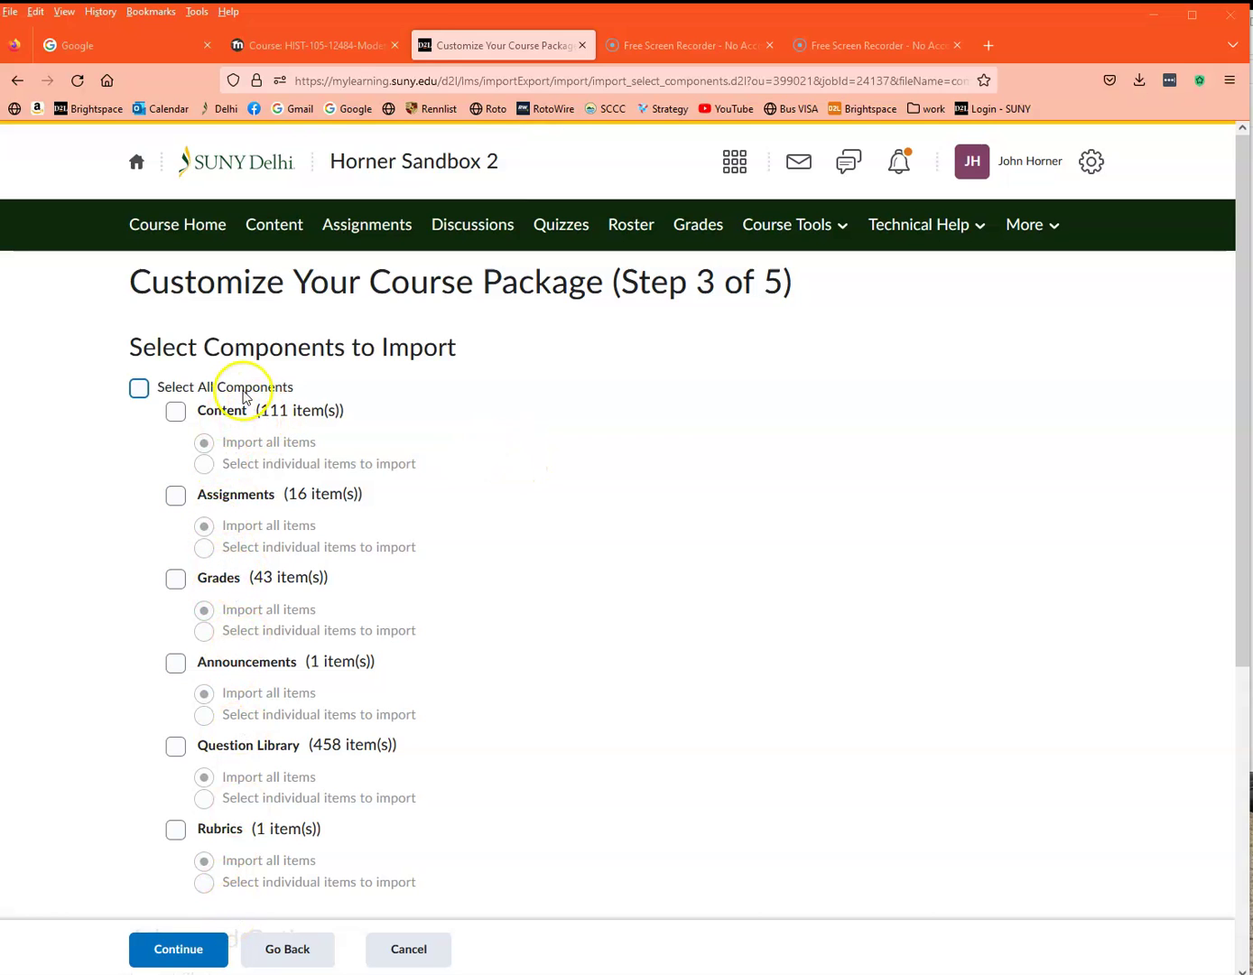
click(138, 389)
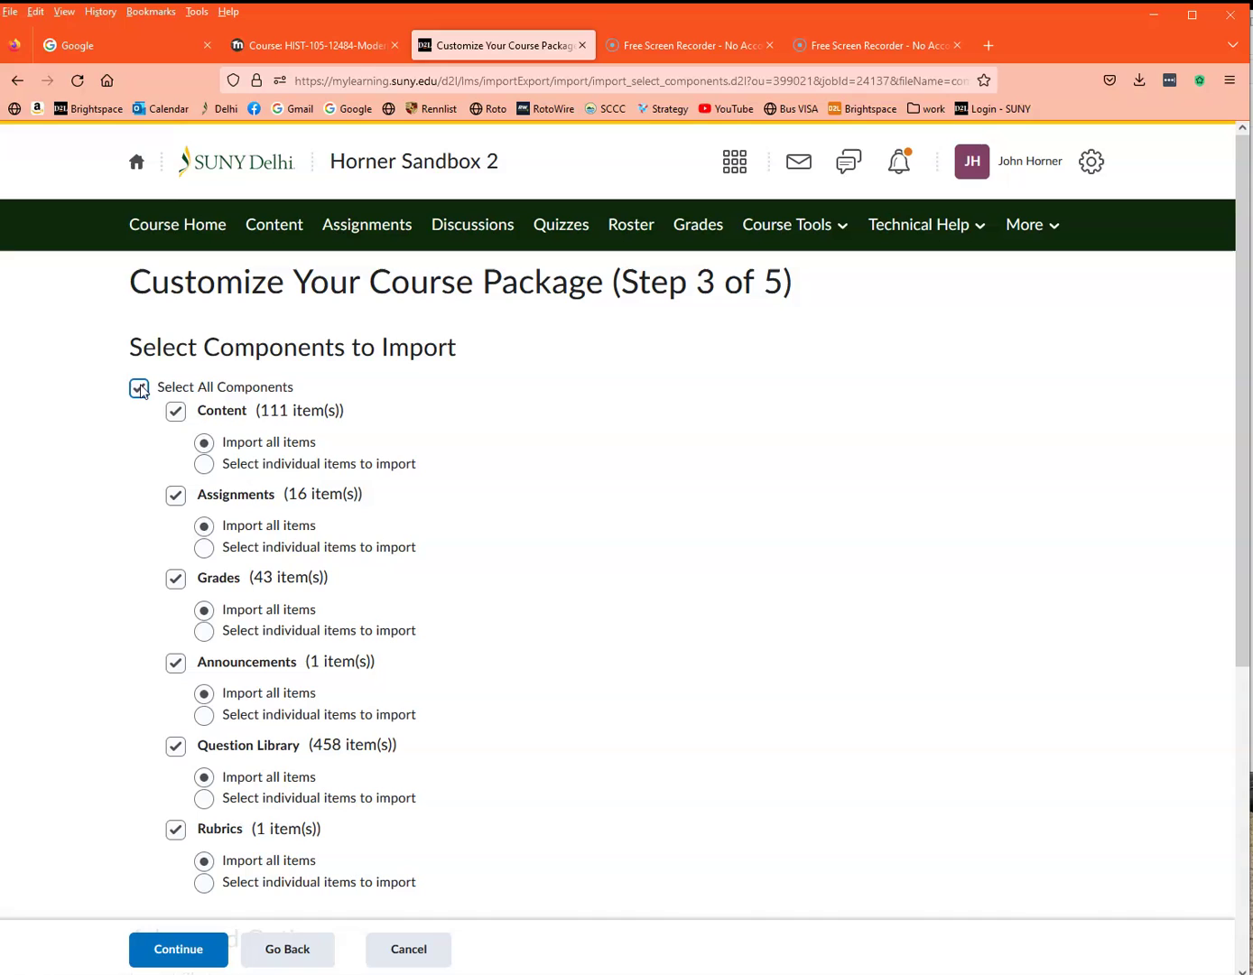
scroll(683, 587, down, 3)
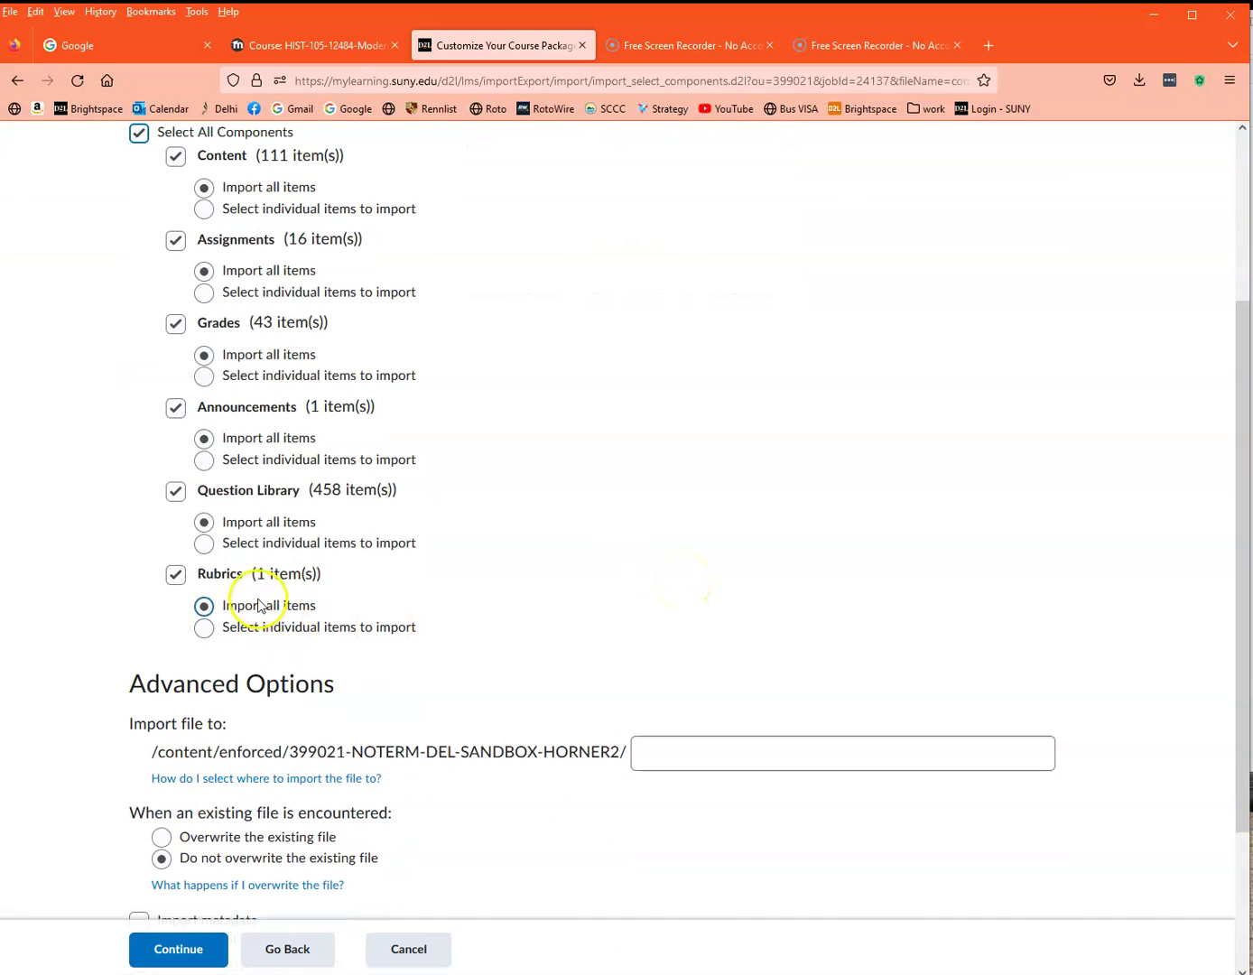
click(175, 574)
scroll(577, 631, down, 2)
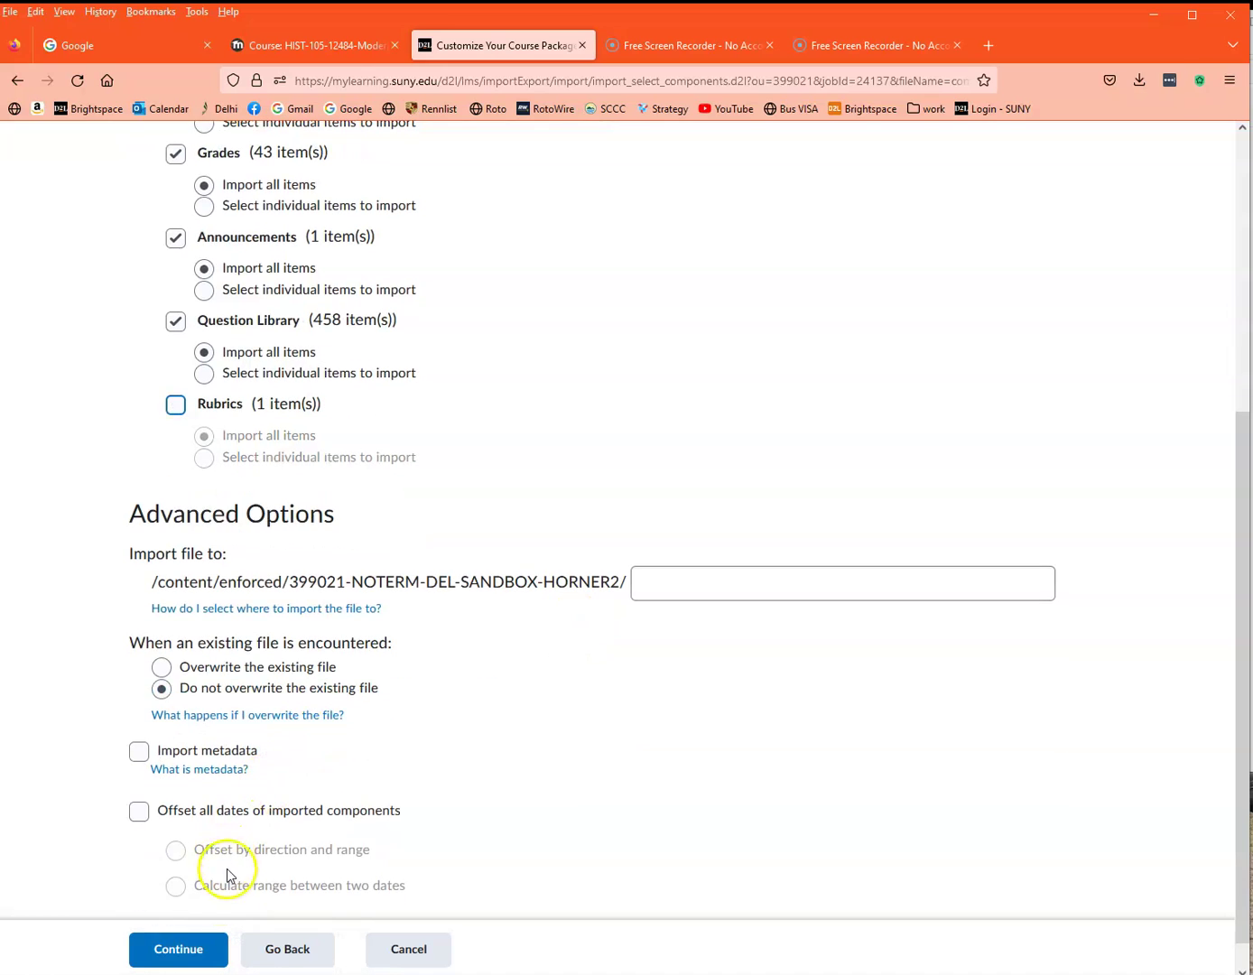
click(191, 959)
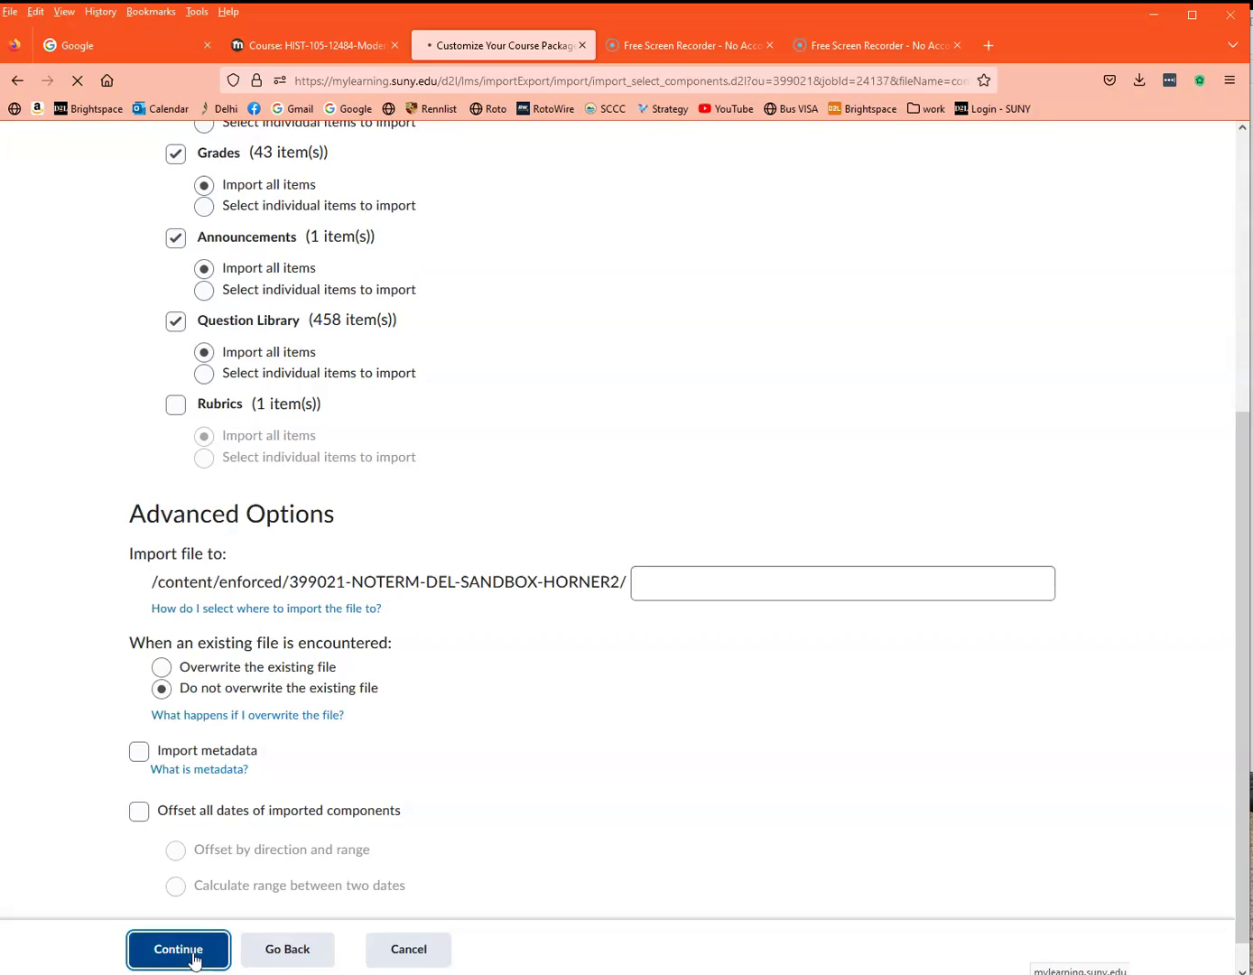
Step: Confirm the selections to import the Moodle package, then view the Content page with 12 week modules
scroll(516, 701, down, 3)
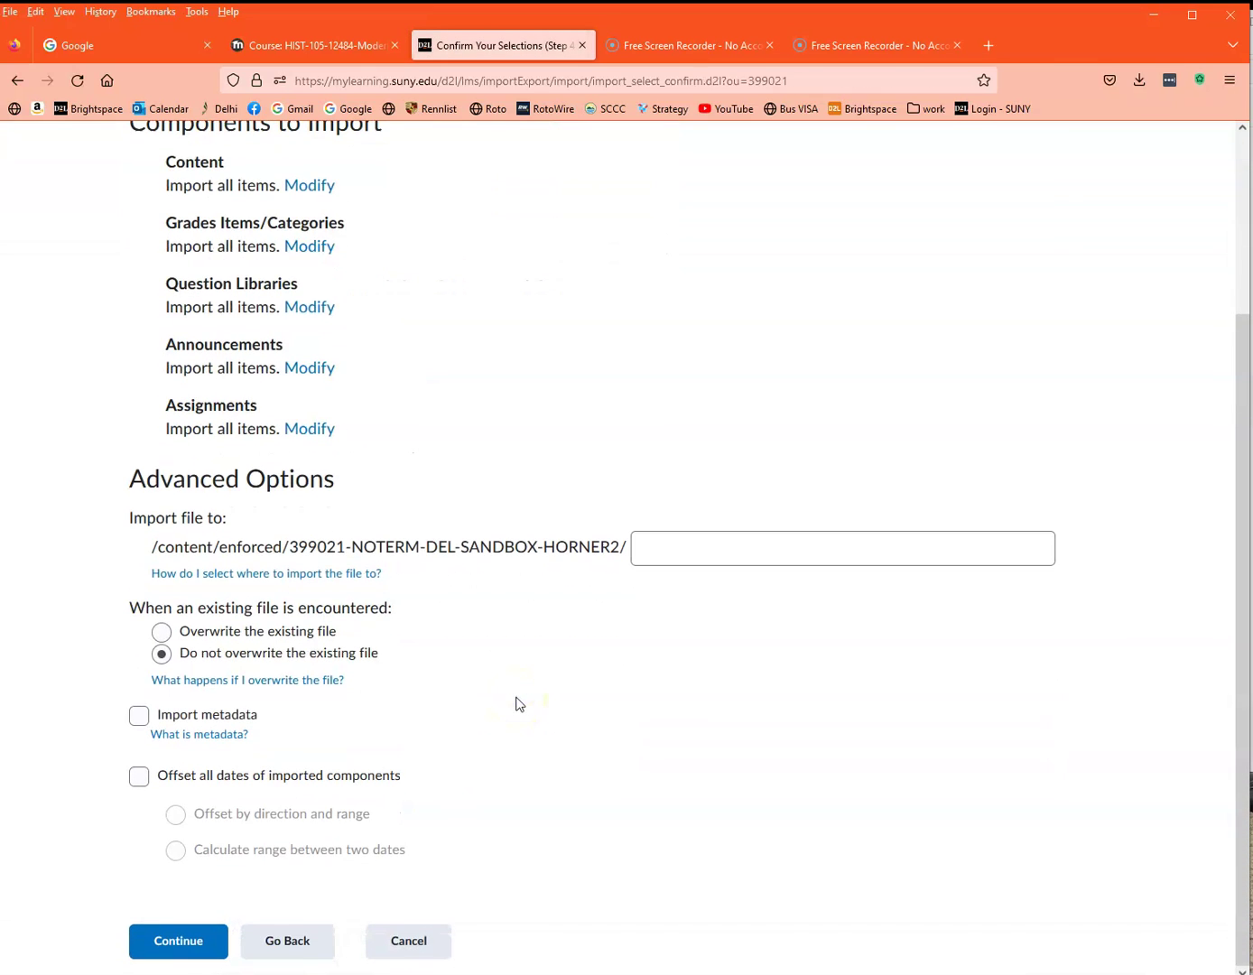
click(167, 936)
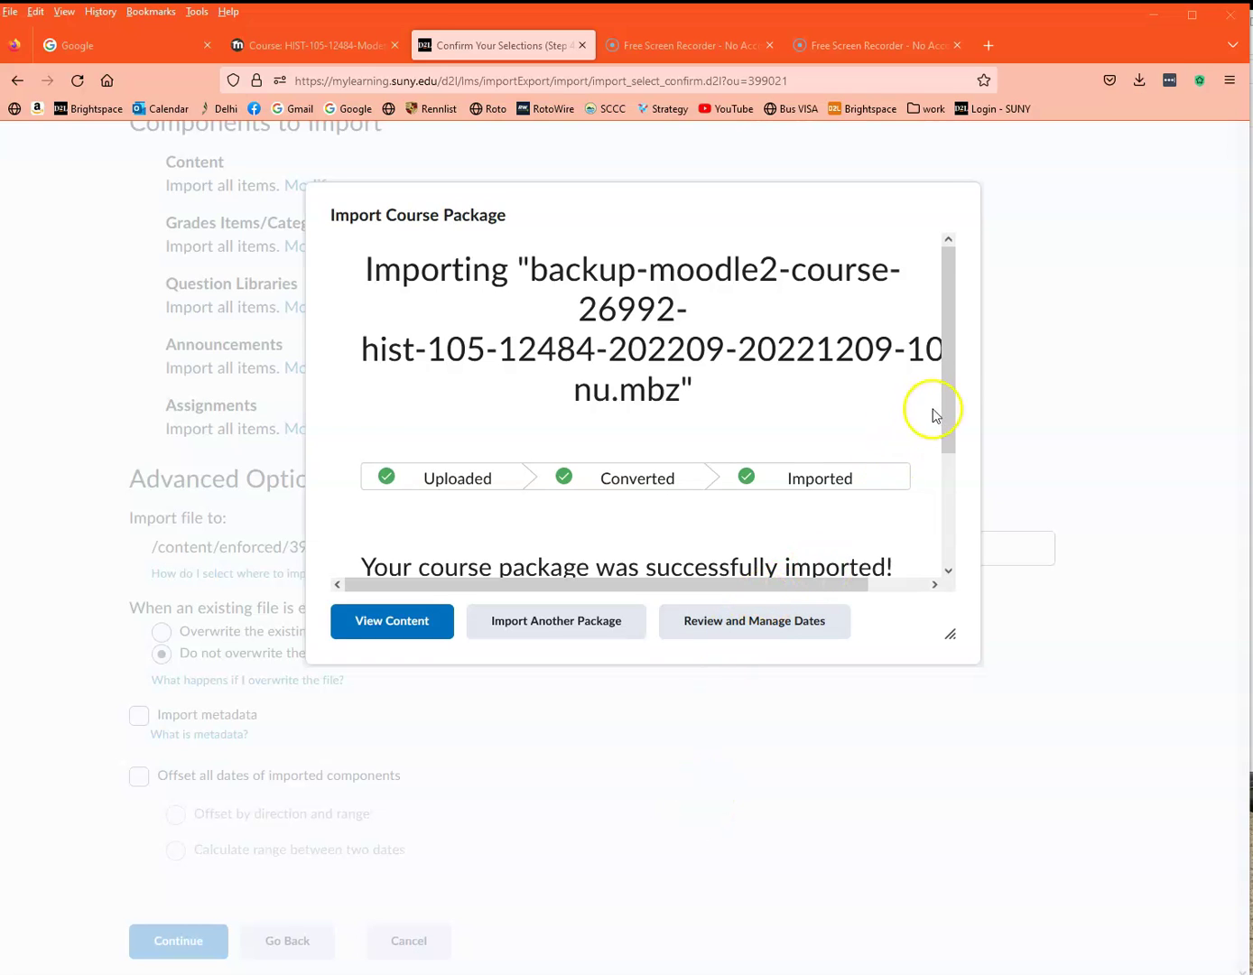
drag(947, 421, 950, 452)
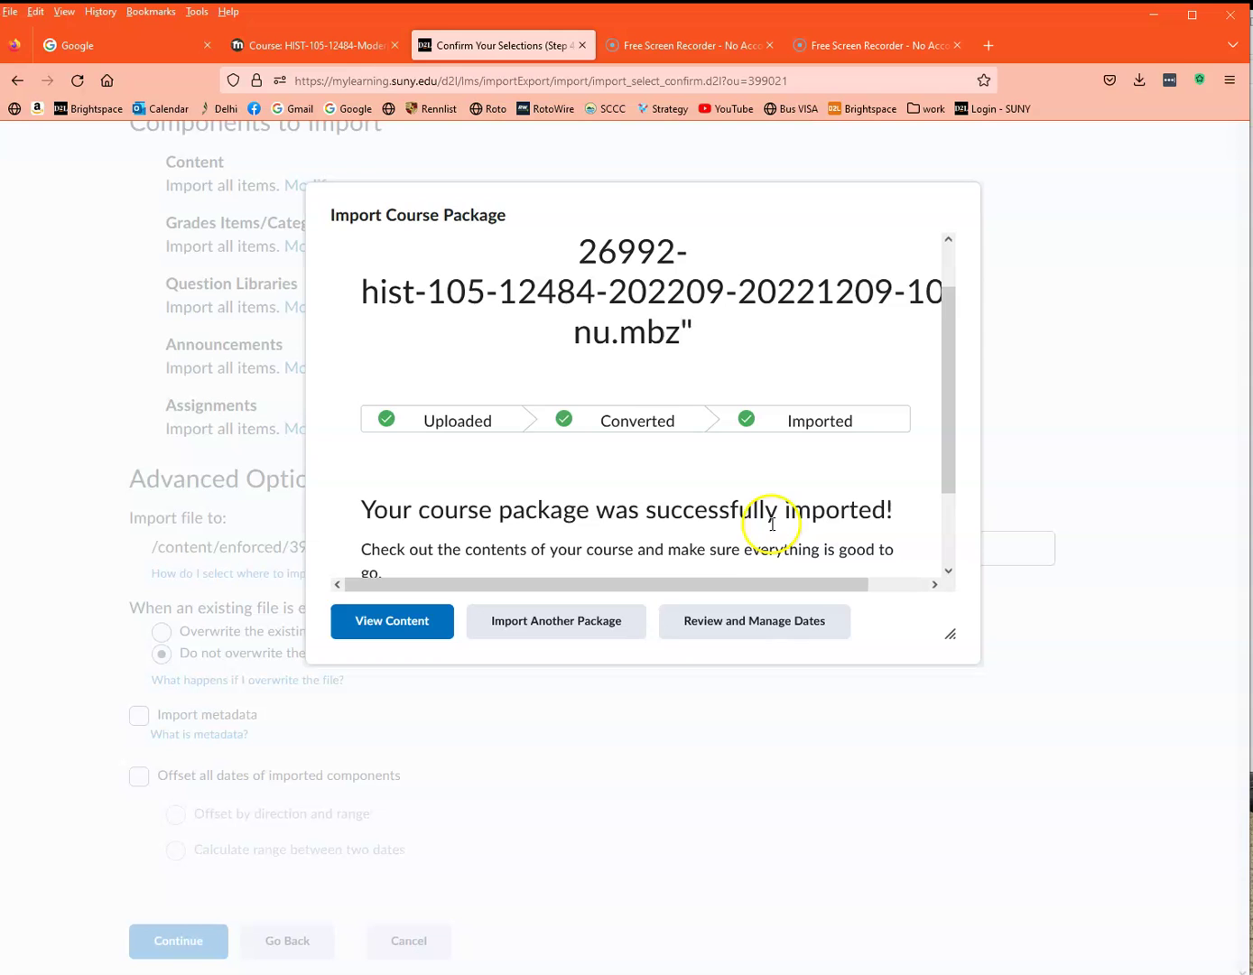
click(412, 625)
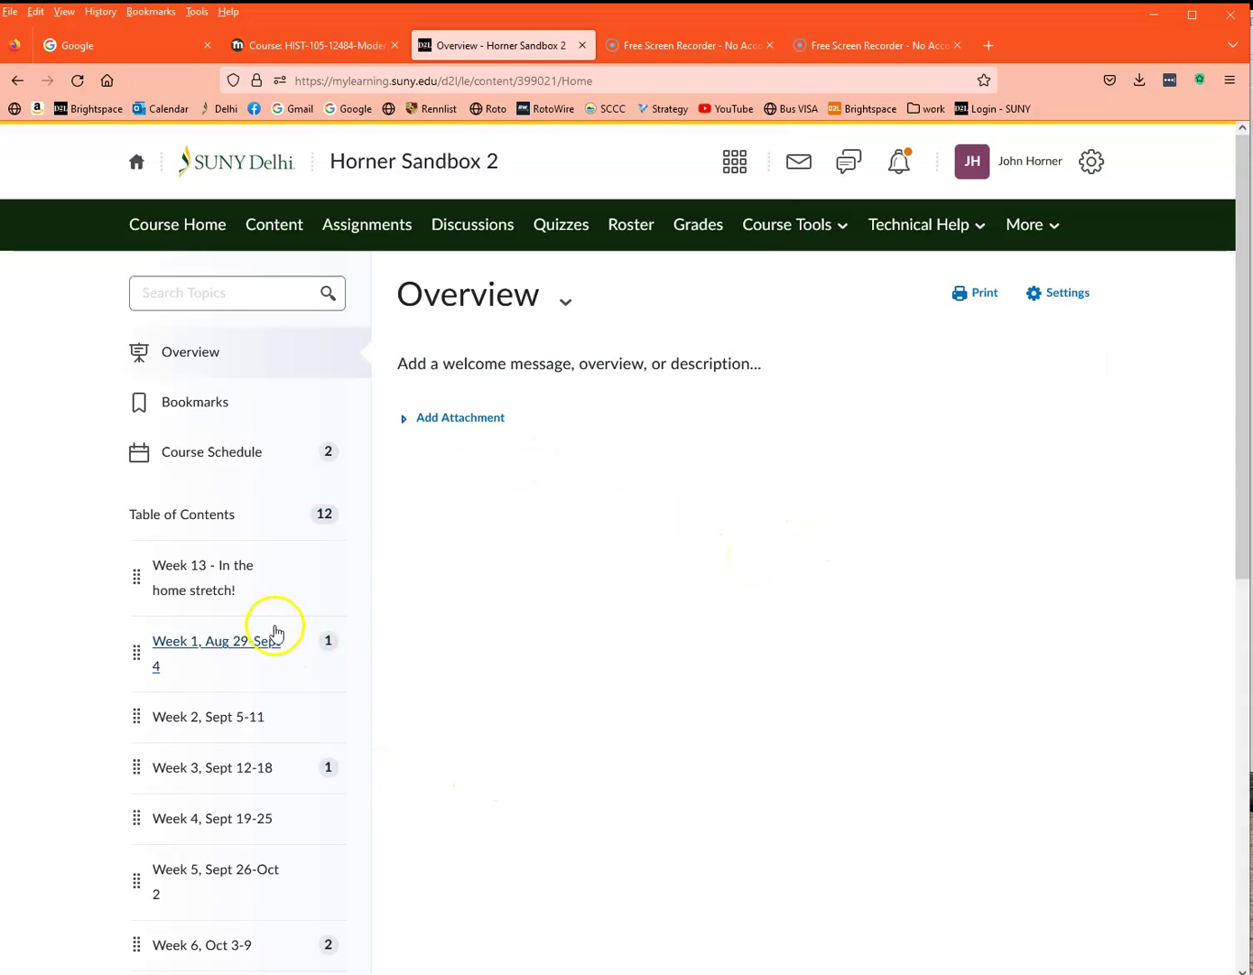
Step: Open Week 4, Sept 19-25 and review its painting, chapter 19 link, video and Essay #4 assignment
scroll(235, 733, down, 4)
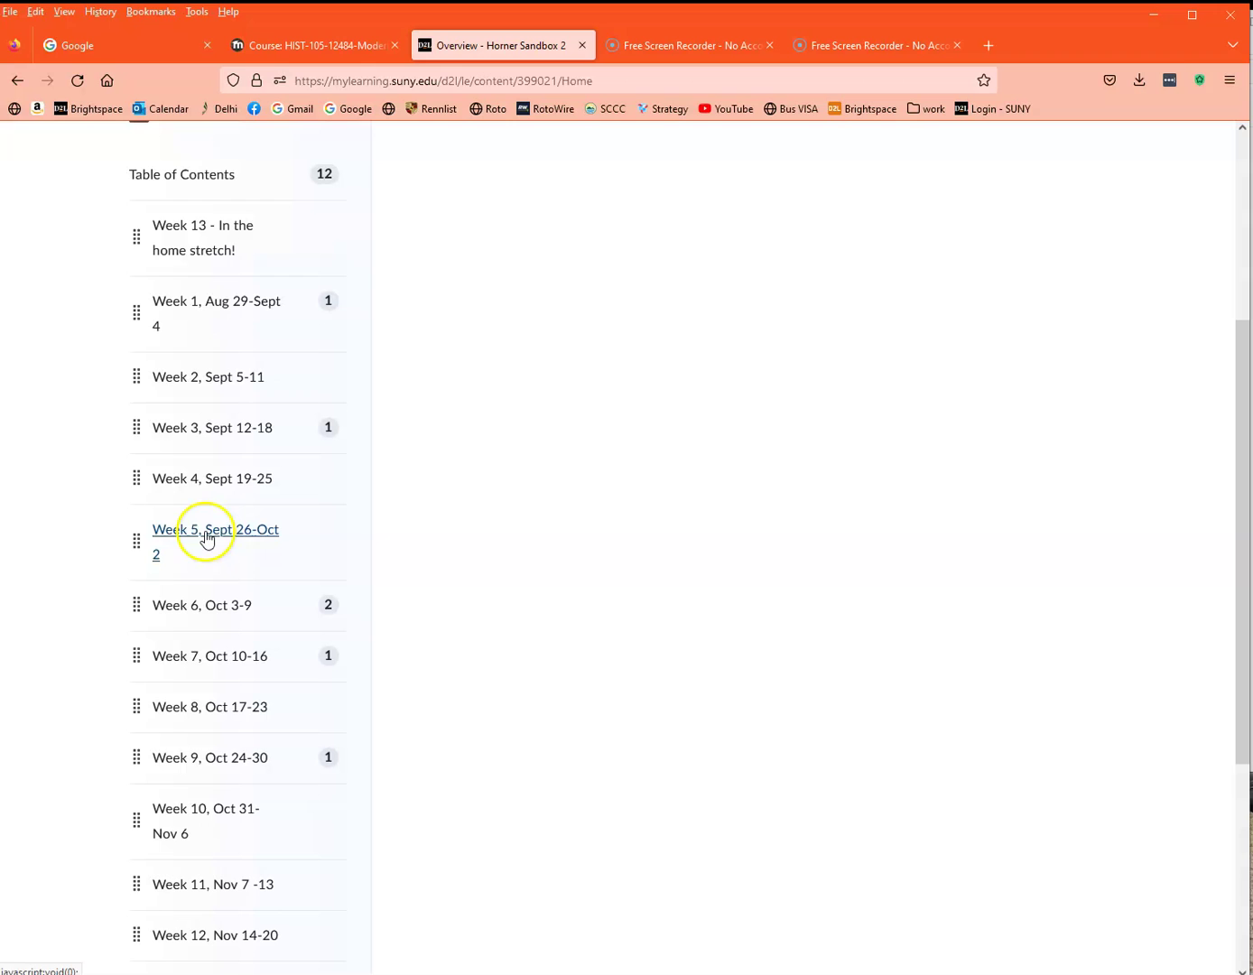
click(217, 484)
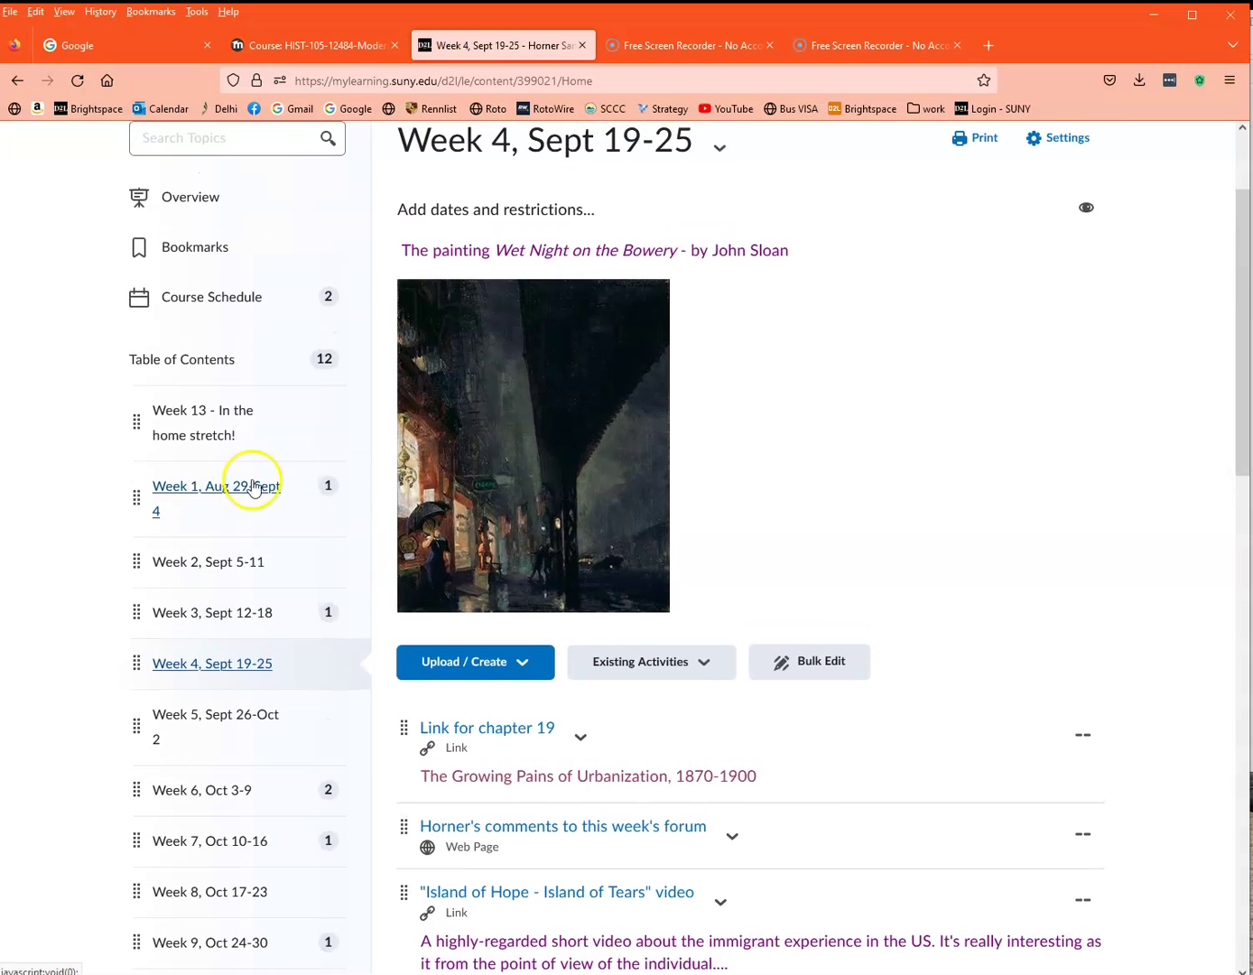
scroll(911, 560, down, 2)
scroll(922, 544, down, 2)
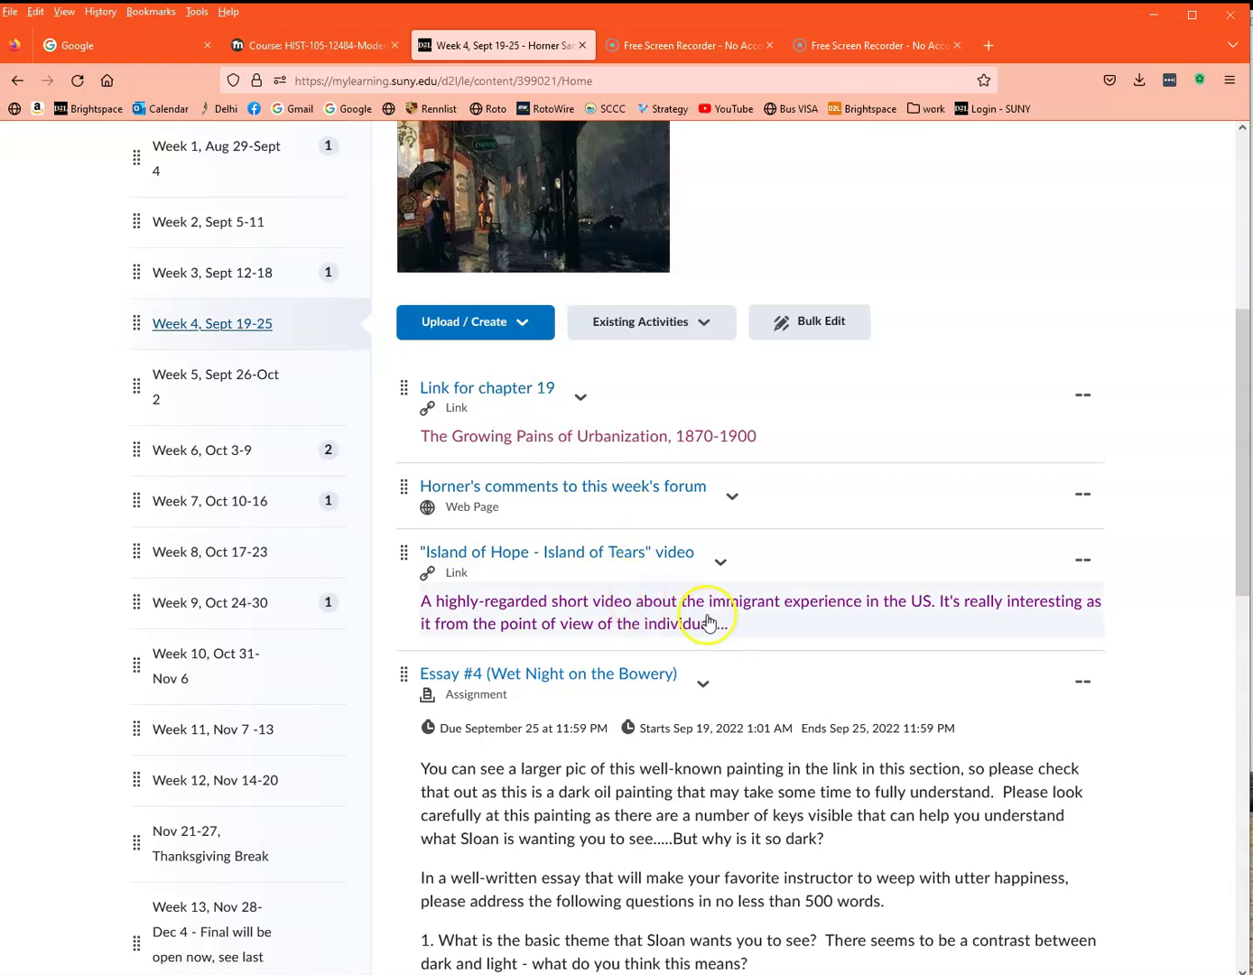
scroll(707, 614, down, 3)
scroll(707, 622, down, 9)
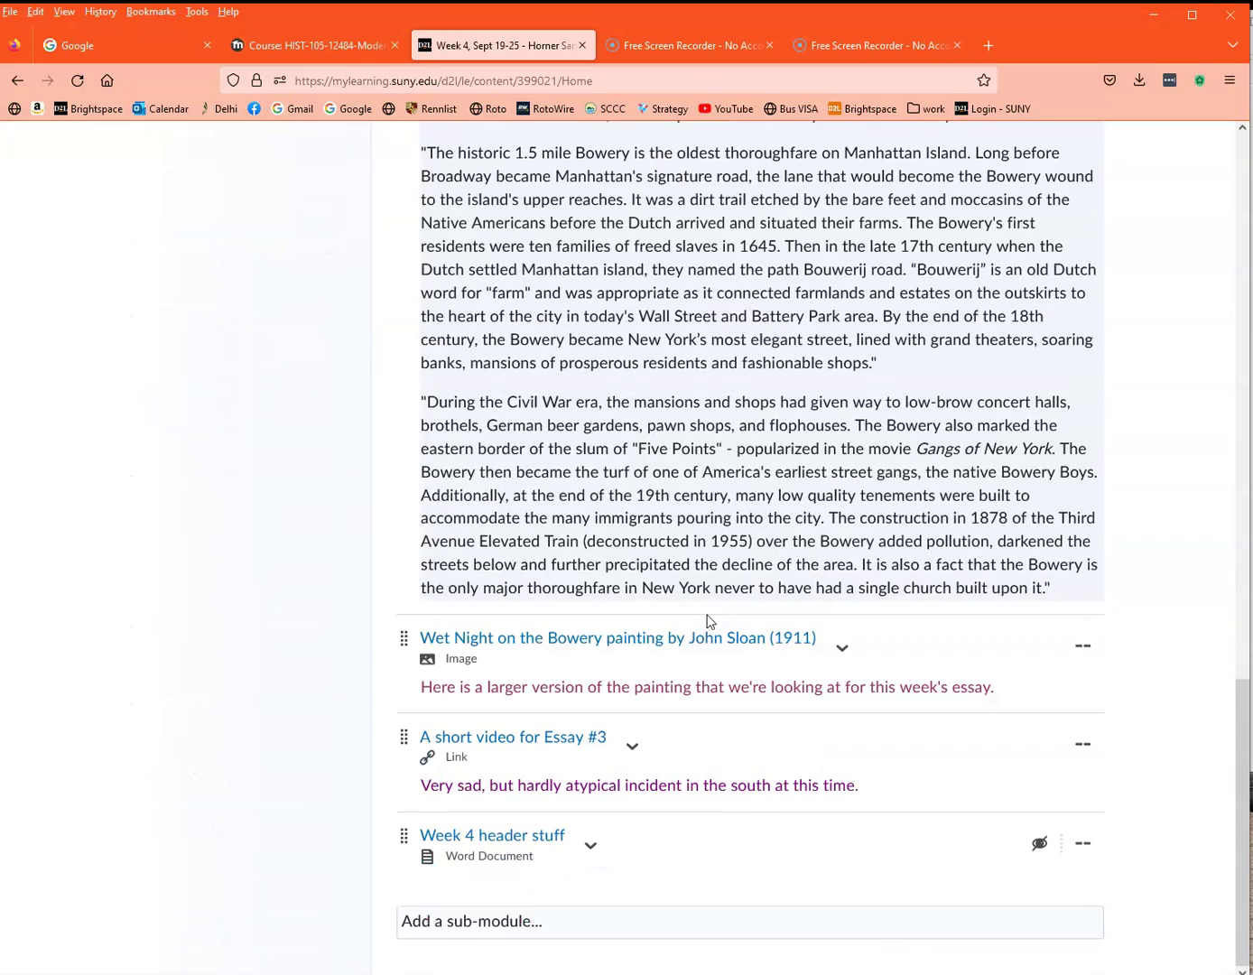
scroll(709, 621, up, 20)
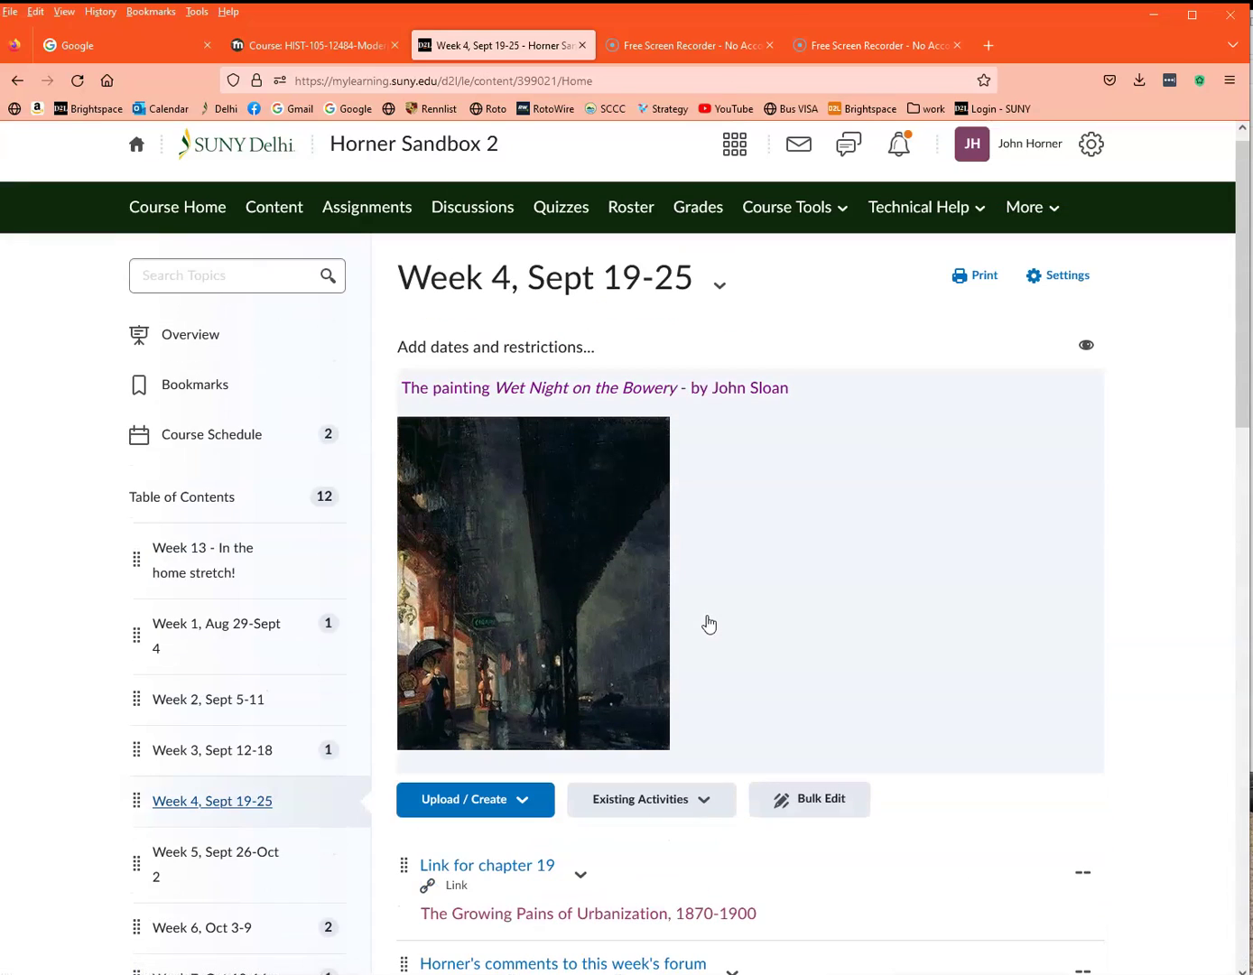
scroll(708, 622, up, 1)
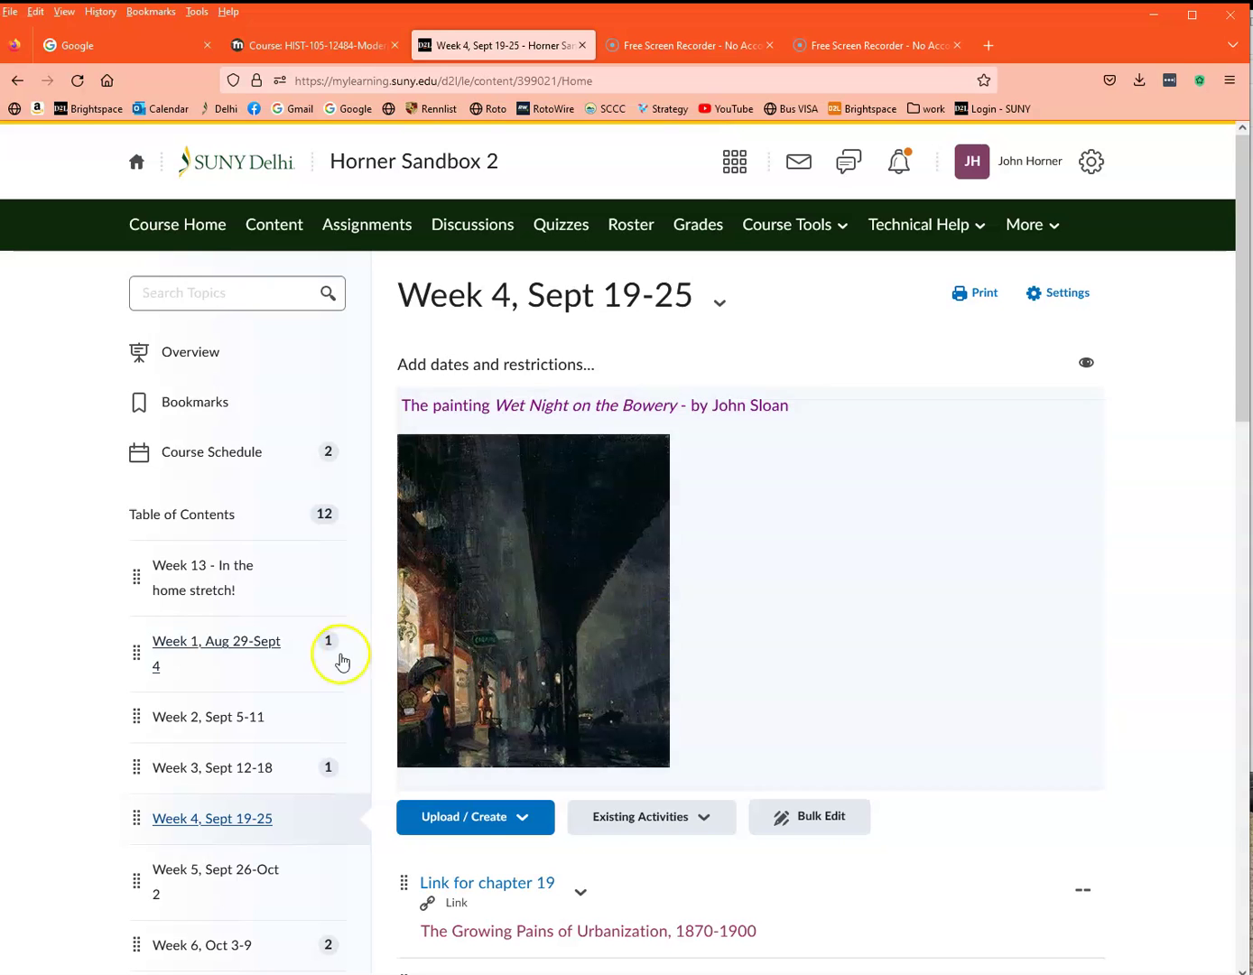
Step: Open Week 1, Aug 29-Sept 4 to check its Chapter 16 link, Reconstruction overview and Essay #1
click(228, 644)
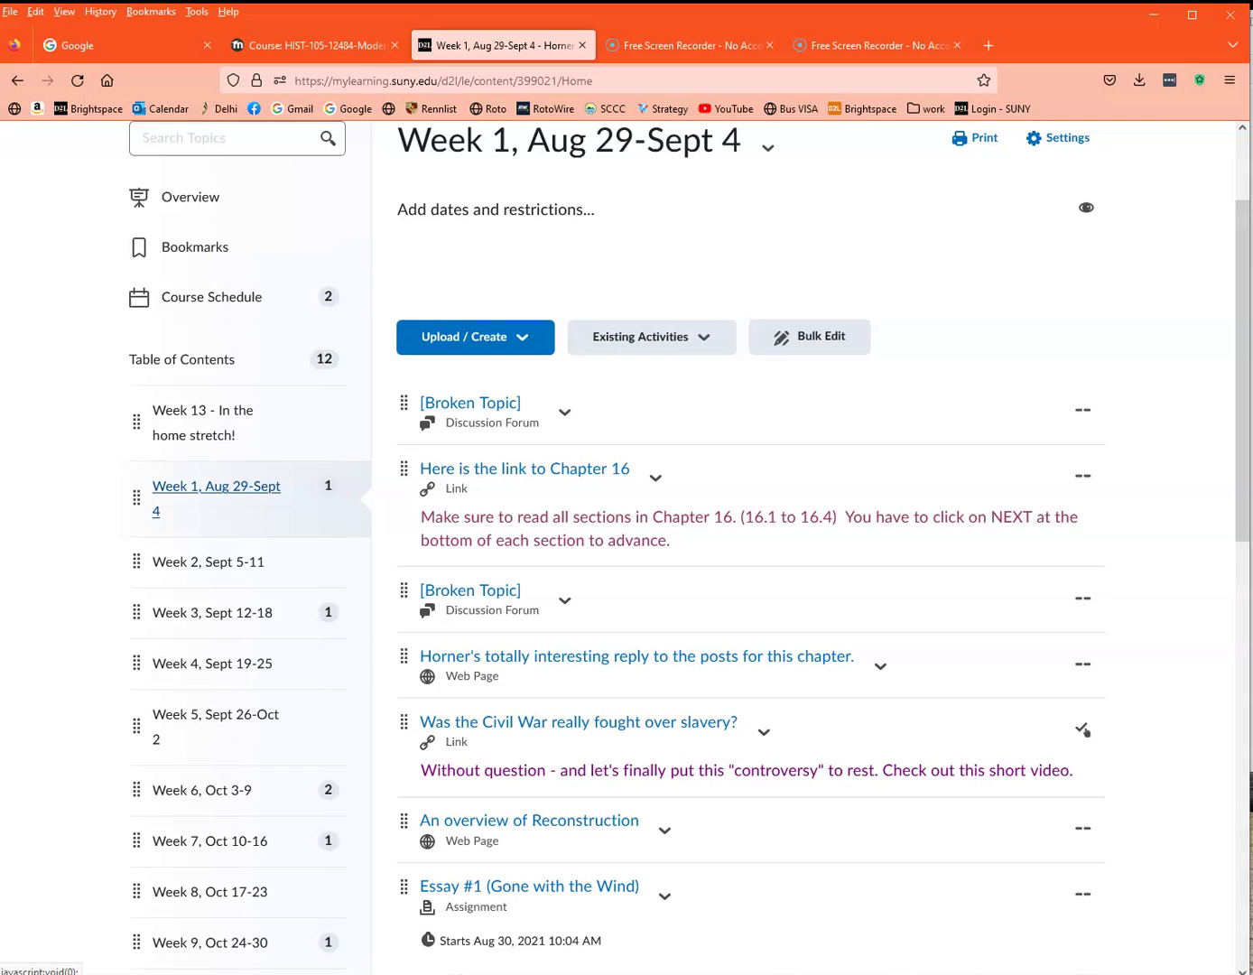
scroll(1100, 467, down, 2)
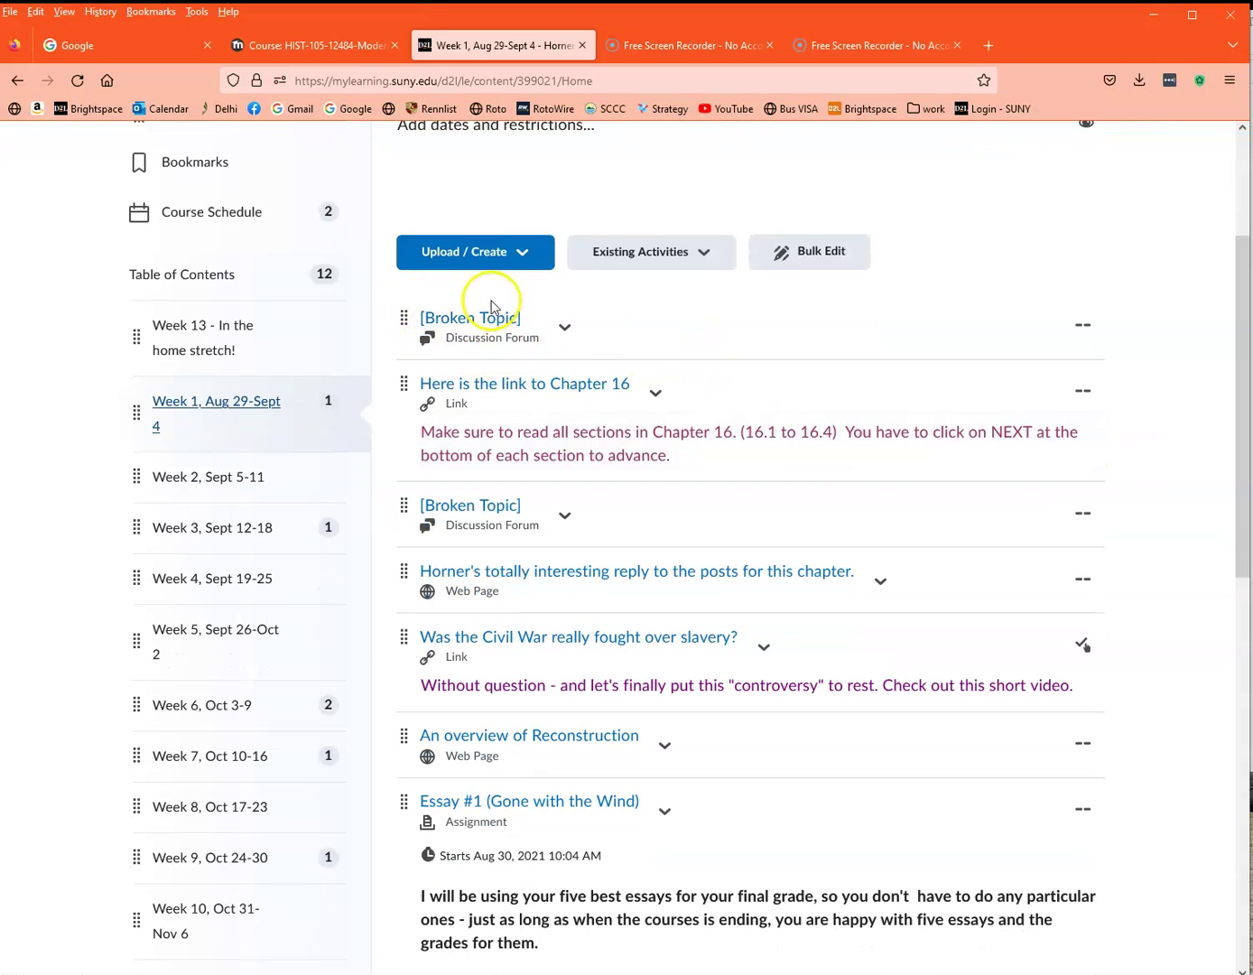